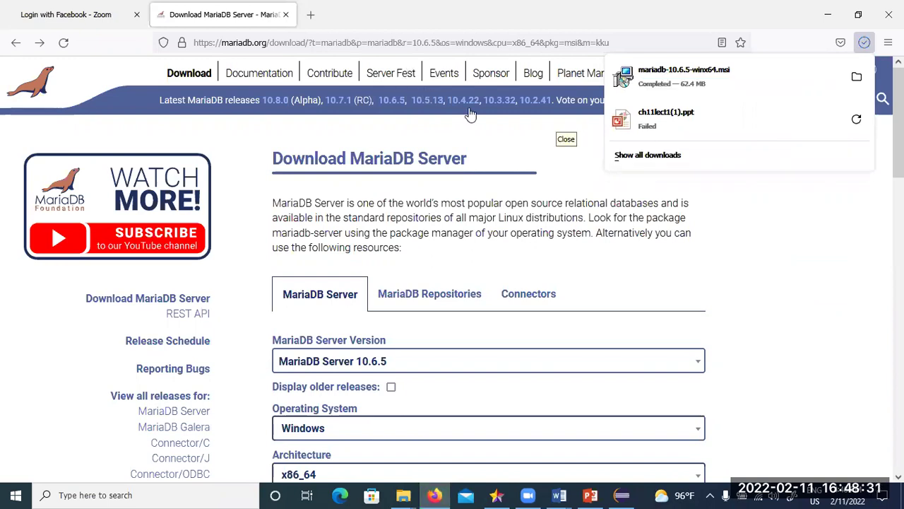
- Close and reopen the Firefox downloads list, then scroll through it
{"action": "left_click", "coordinate": [471, 114]}
{"action": "left_click", "coordinate": [864, 42]}
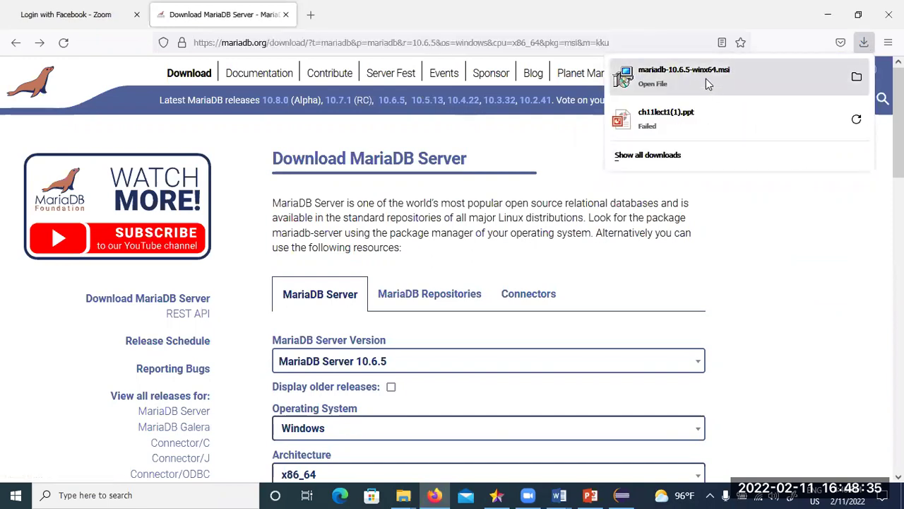
{"action": "scroll", "coordinate": [765, 331], "scroll_direction": "down", "scroll_amount": 2}
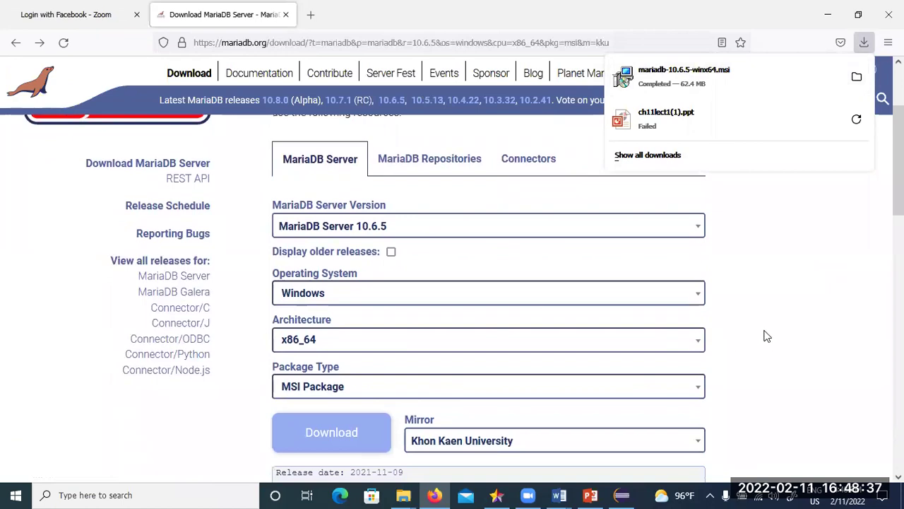
{"action": "scroll", "coordinate": [766, 393], "scroll_direction": "down", "scroll_amount": 1}
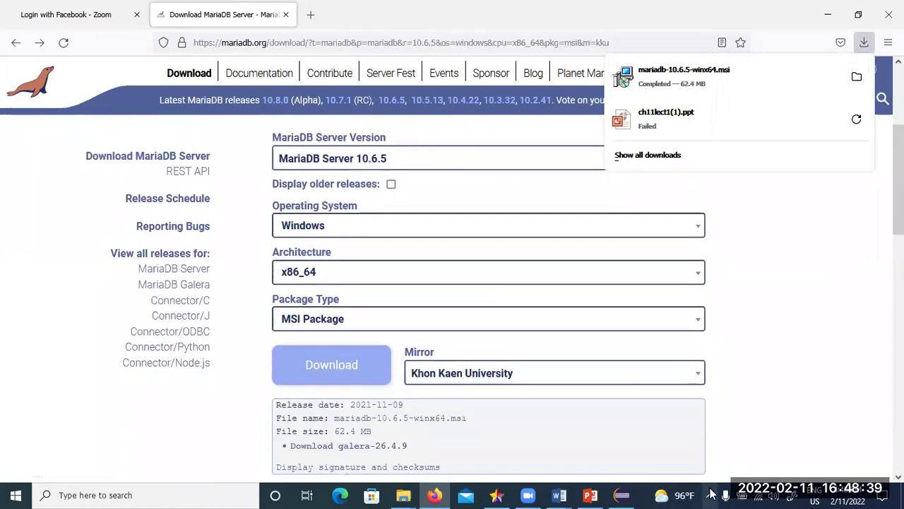
- Open Internet Download Manager from the system tray, dismiss its tip of the day, and close it
{"action": "left_click", "coordinate": [711, 494]}
{"action": "double_click", "coordinate": [737, 443]}
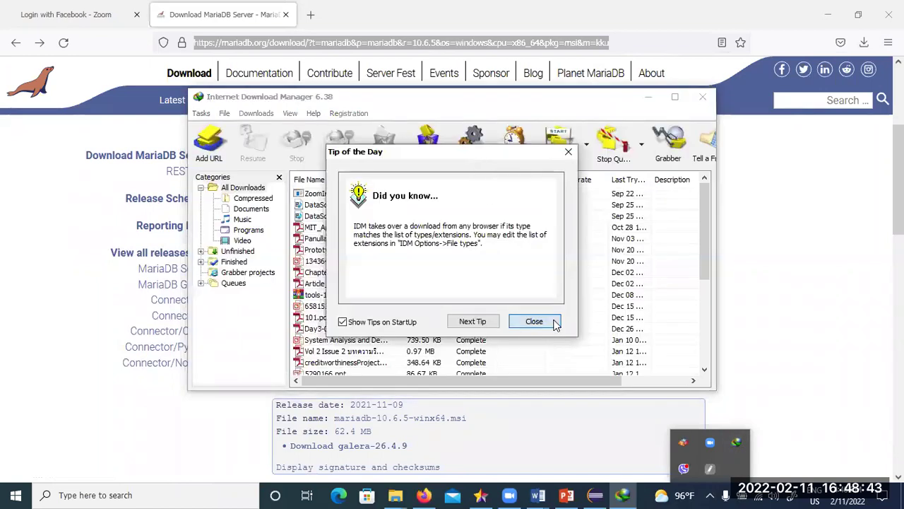
{"action": "left_click", "coordinate": [534, 321]}
{"action": "left_click", "coordinate": [704, 97]}
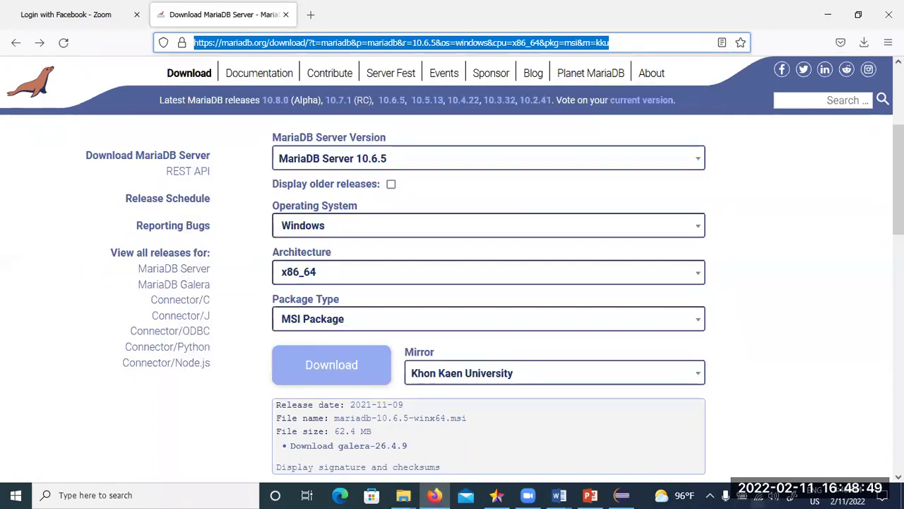
- Briefly reopen Internet Download Manager, then launch the downloaded mariadb-10.6.5-winx64.msi installer
{"action": "left_click", "coordinate": [710, 494]}
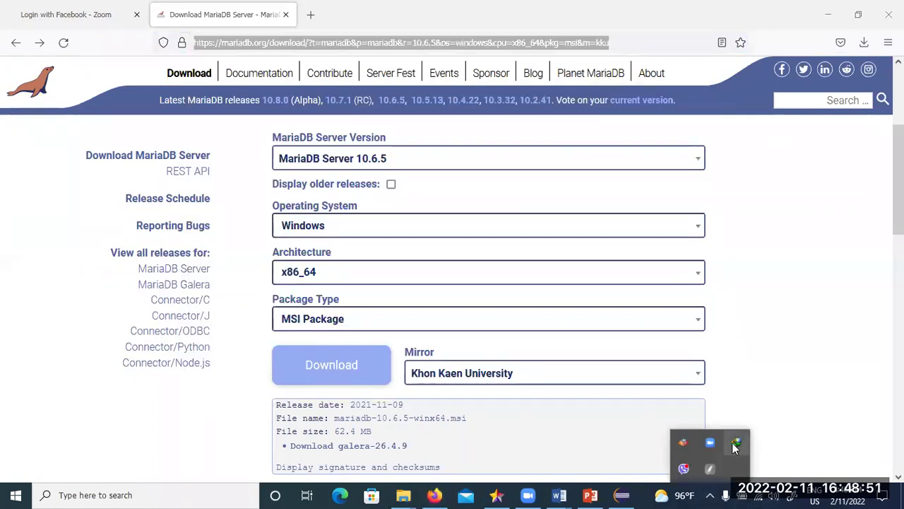
{"action": "left_click", "coordinate": [736, 441]}
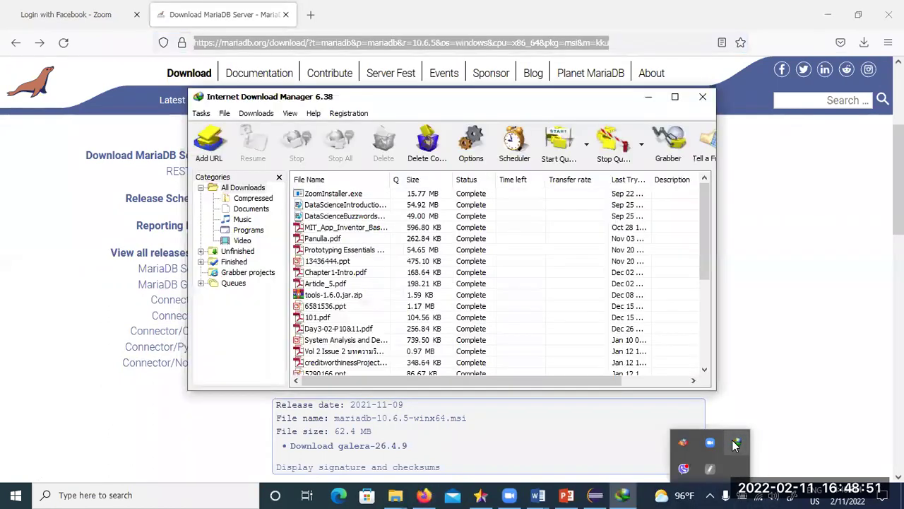
{"action": "left_click", "coordinate": [257, 113]}
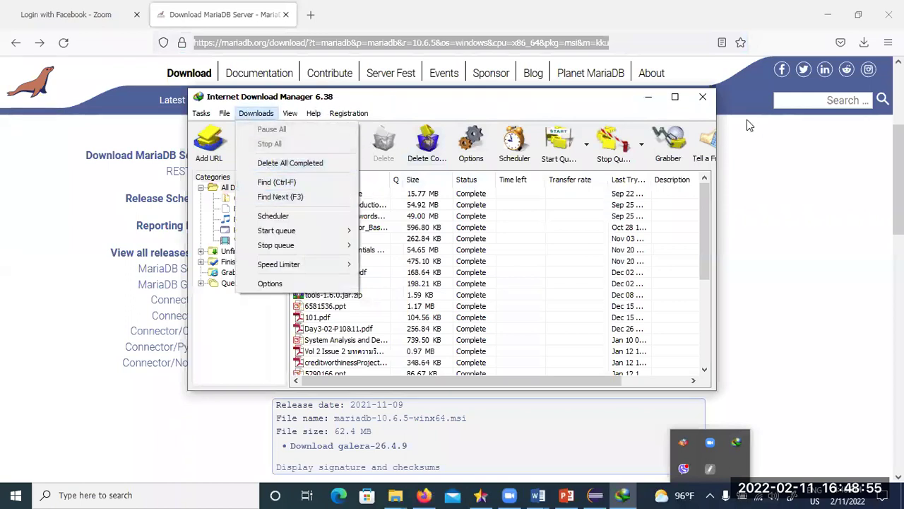
{"action": "left_click", "coordinate": [703, 97]}
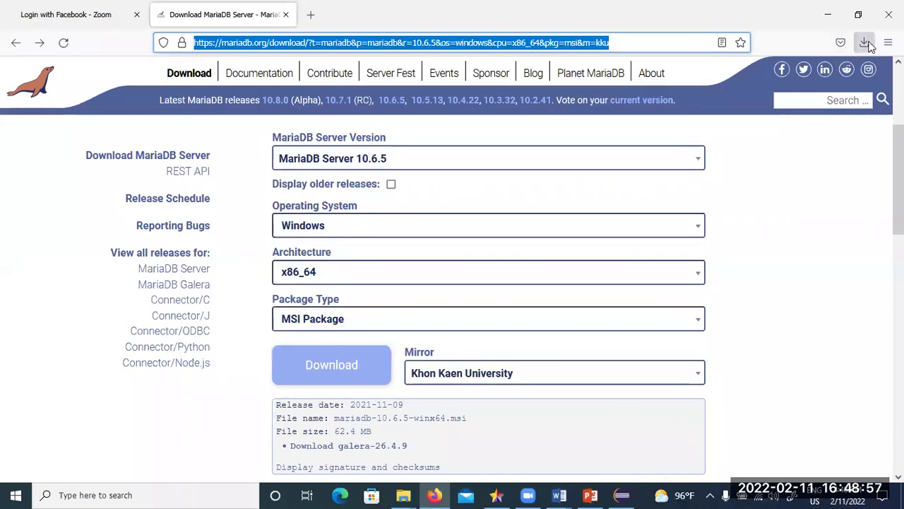
{"action": "left_click", "coordinate": [695, 81]}
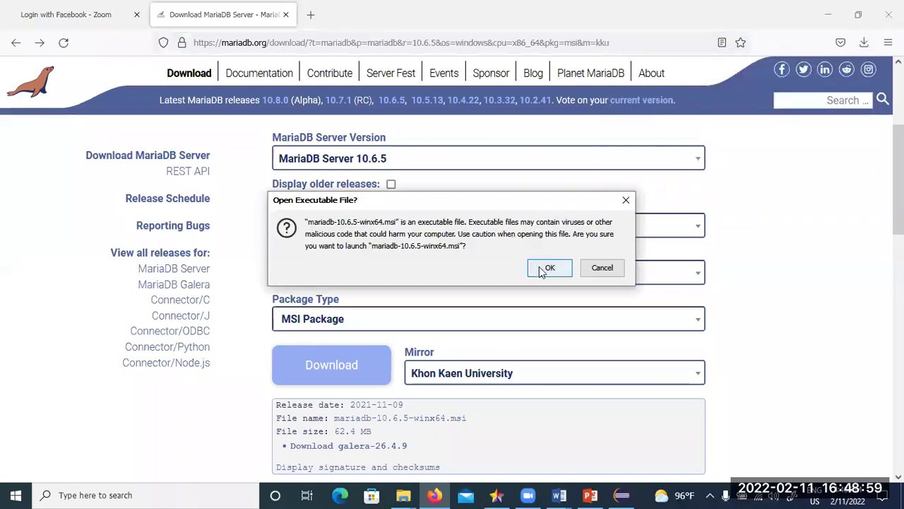
- Confirm launching the installer, minimize the windows behind it, and move the setup wizard higher
{"action": "left_click", "coordinate": [541, 266]}
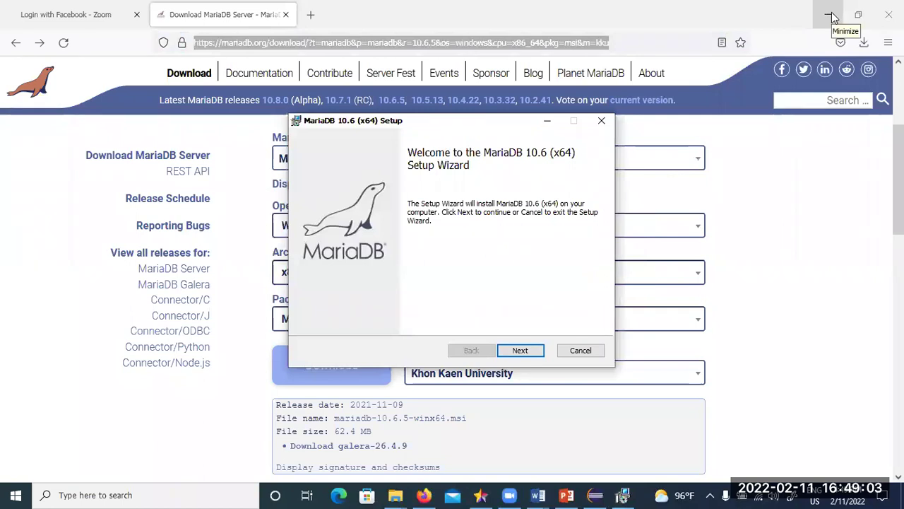
{"action": "left_click", "coordinate": [832, 9]}
{"action": "left_click", "coordinate": [835, 7]}
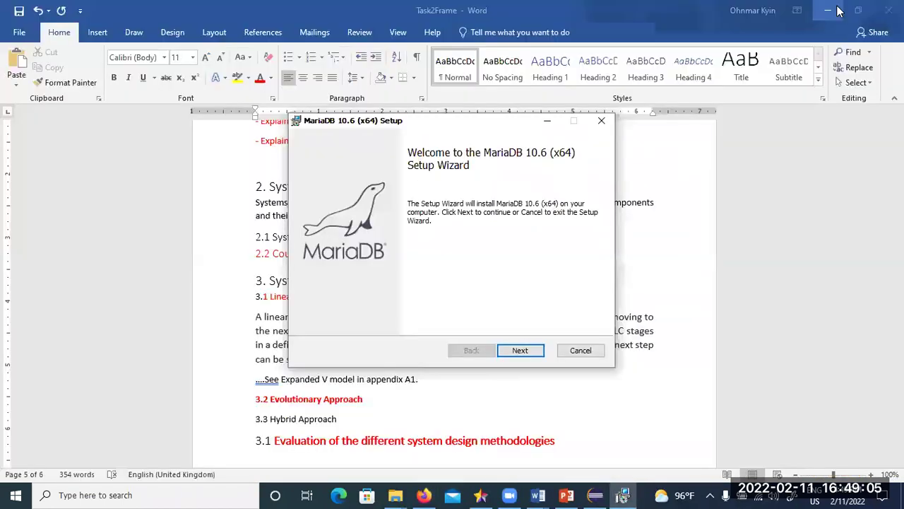
{"action": "left_click", "coordinate": [834, 7]}
{"action": "left_click", "coordinate": [835, 7]}
{"action": "left_click", "coordinate": [835, 7]}
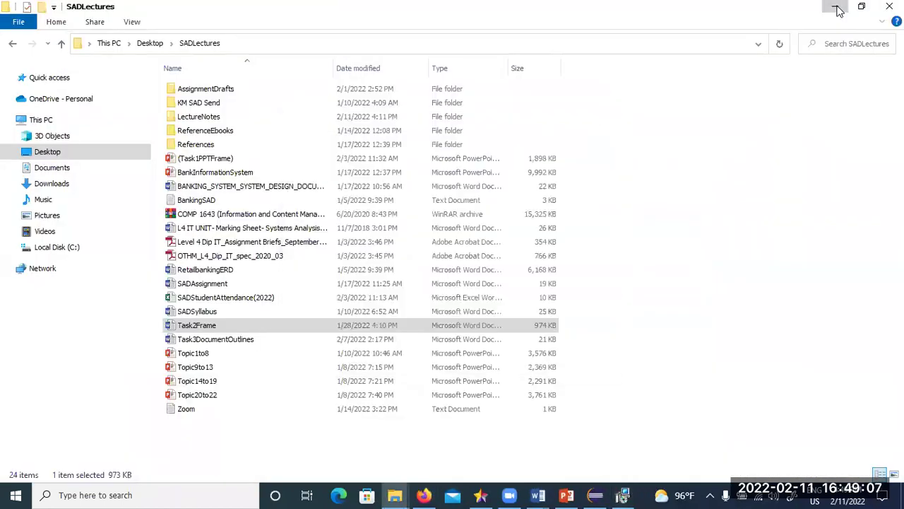
{"action": "left_click", "coordinate": [834, 8]}
{"action": "left_click_drag", "start_coordinate": [496, 124], "coordinate": [417, 72]}
- Accept the license terms and keep the default server features, including HeidiSQL
{"action": "left_click", "coordinate": [457, 293]}
{"action": "left_click", "coordinate": [245, 262]}
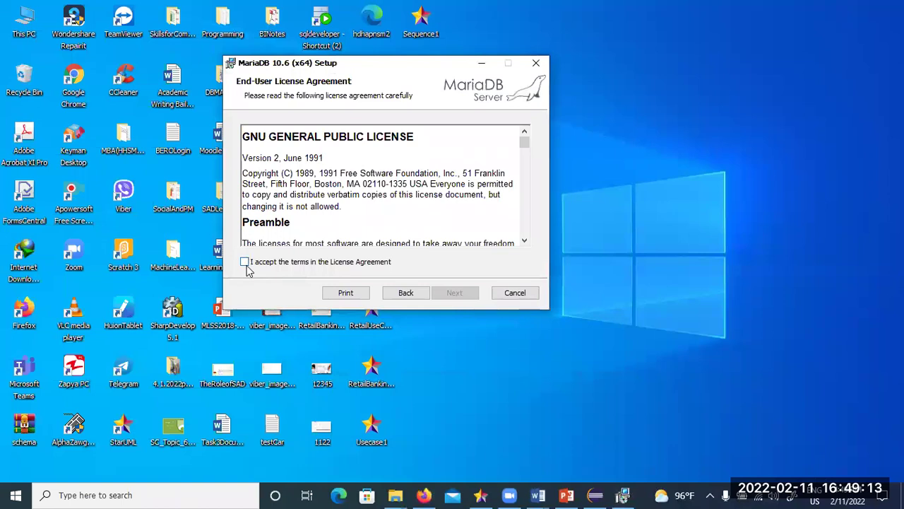
{"action": "left_click", "coordinate": [457, 293]}
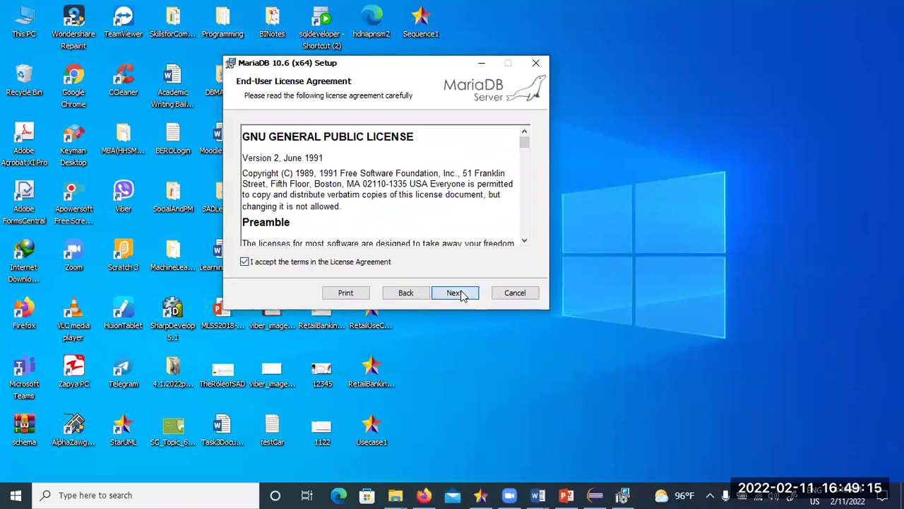
{"action": "left_click", "coordinate": [446, 293]}
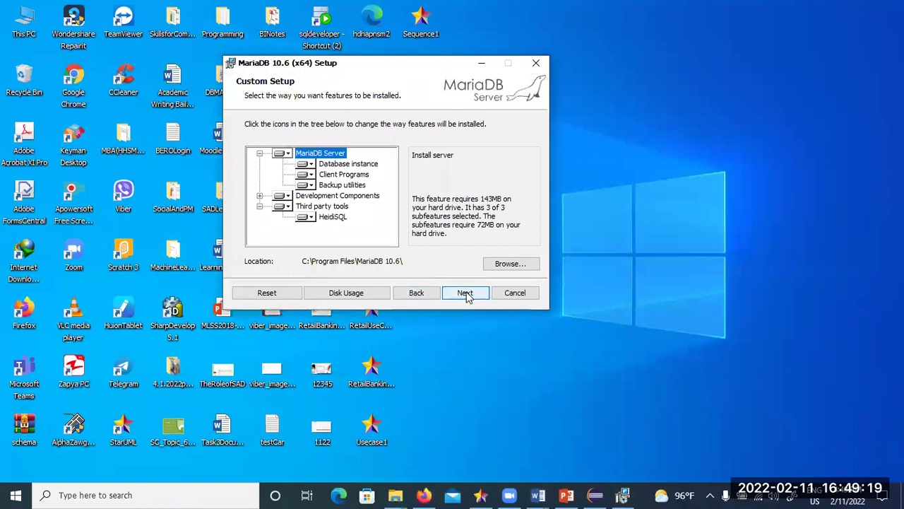
{"action": "left_click", "coordinate": [469, 296]}
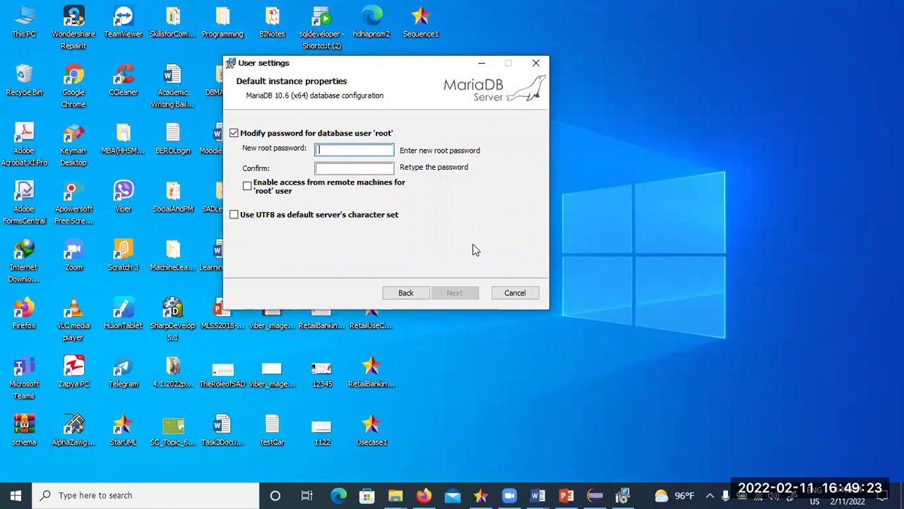
- Enter the new root password and confirm it
{"action": "type", "text": "r"}
{"action": "left_click", "coordinate": [364, 169]}
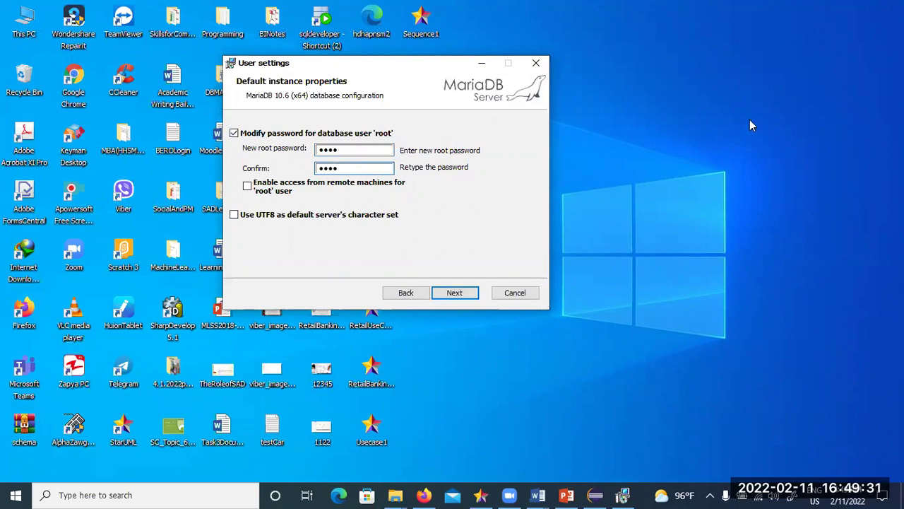
{"action": "left_click_drag", "start_coordinate": [354, 150], "coordinate": [284, 164]}
{"action": "left_click_drag", "start_coordinate": [355, 150], "coordinate": [286, 171]}
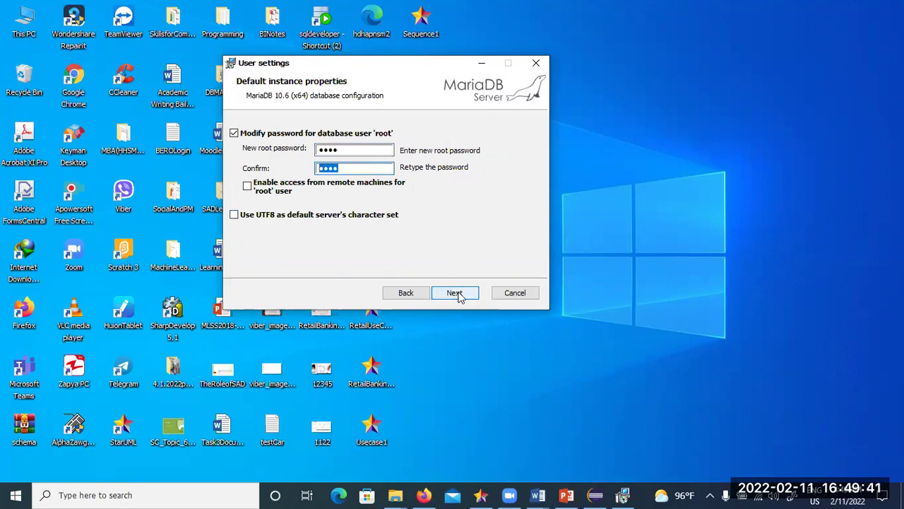
{"action": "left_click", "coordinate": [356, 149]}
- Submit the root password settings and, after port-in-use warnings, continue with TCP port 3307
{"action": "left_click", "coordinate": [459, 298]}
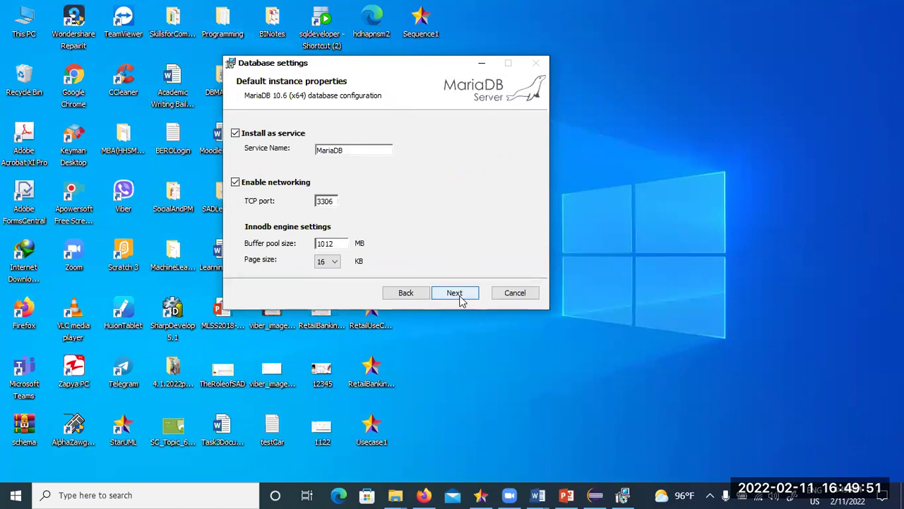
{"action": "left_click", "coordinate": [460, 298]}
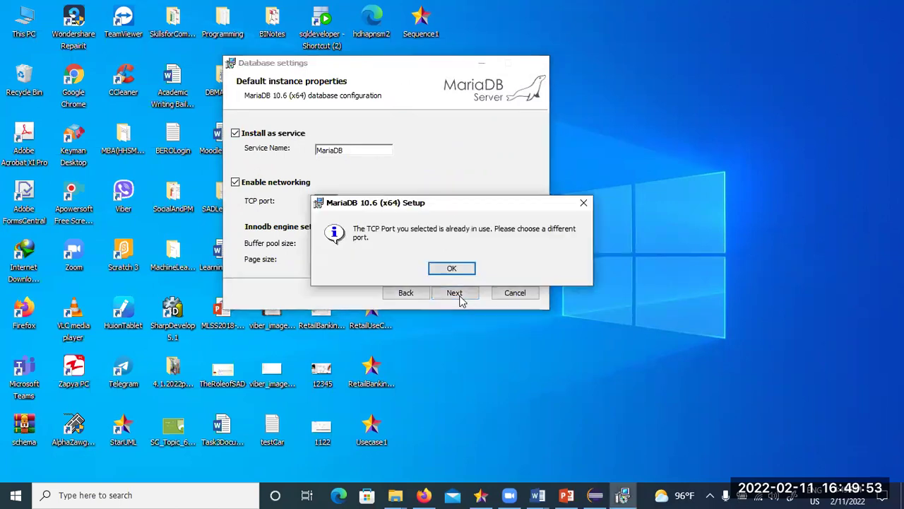
{"action": "left_click", "coordinate": [452, 270]}
{"action": "left_click", "coordinate": [458, 295]}
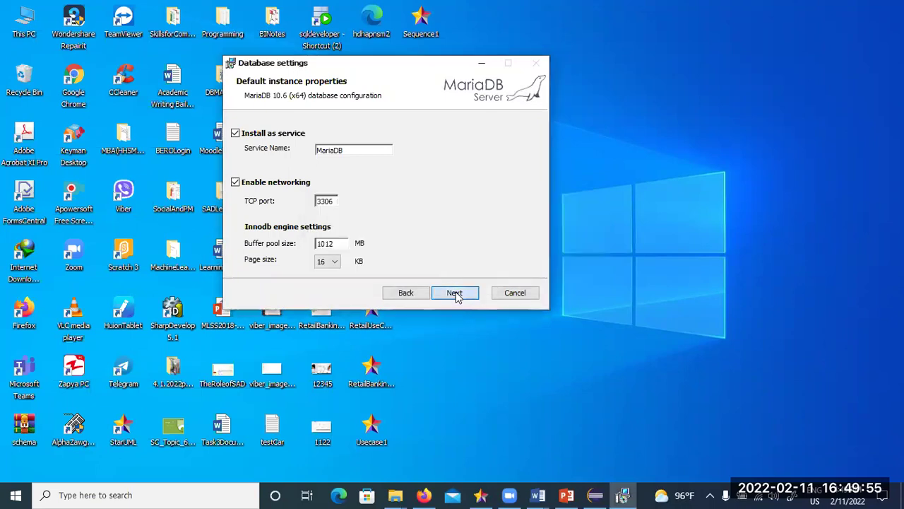
{"action": "left_click", "coordinate": [452, 271]}
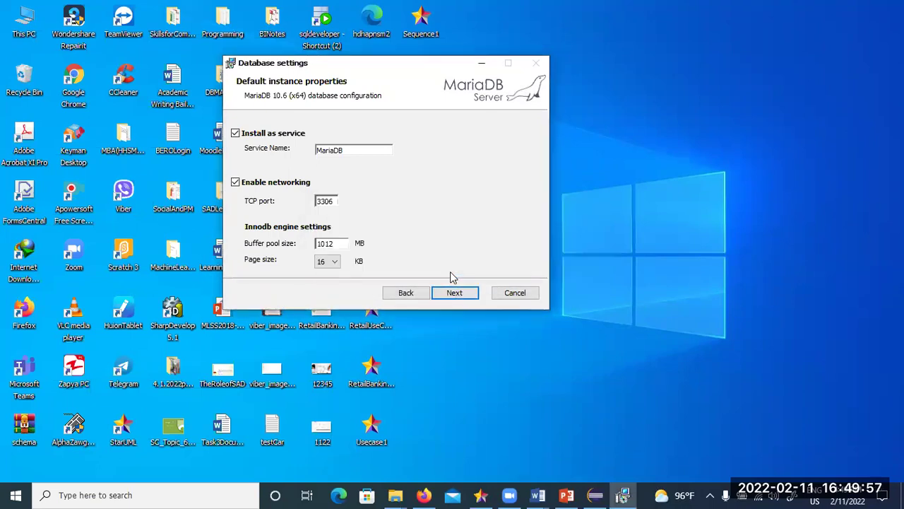
{"action": "left_click", "coordinate": [453, 295]}
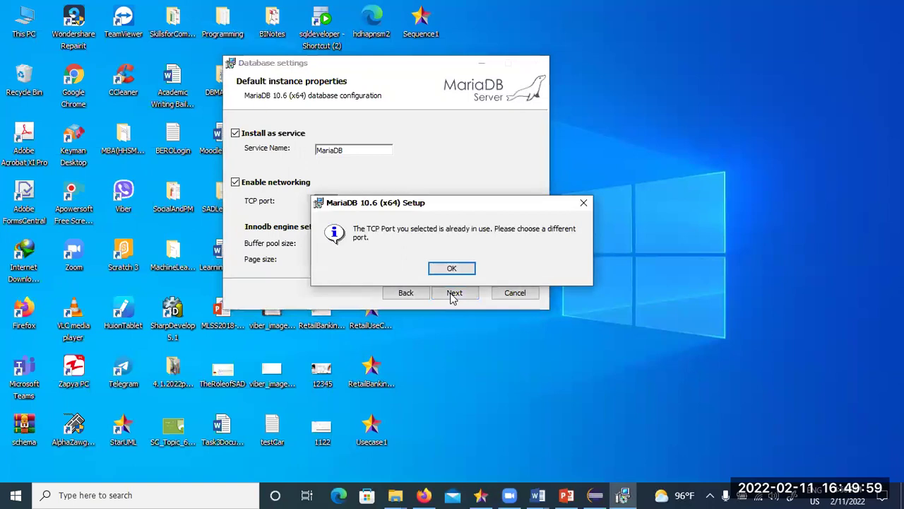
{"action": "left_click", "coordinate": [452, 268]}
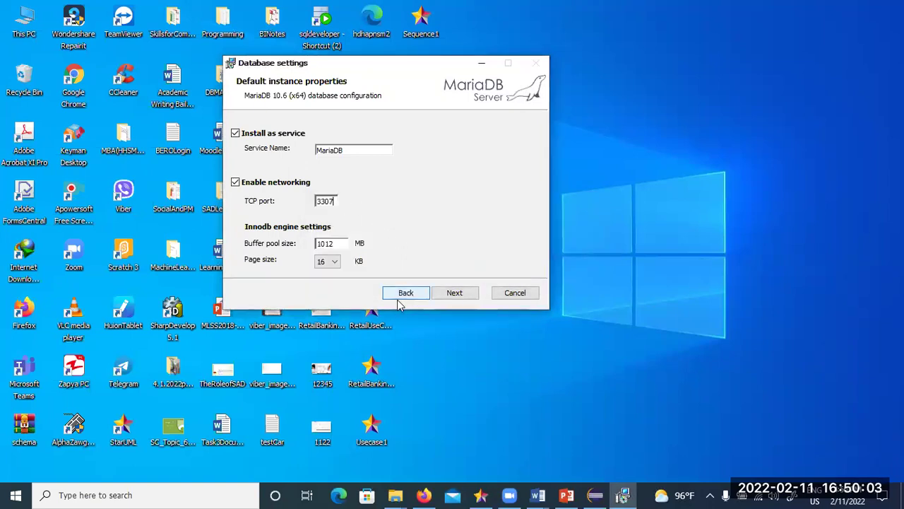
{"action": "left_click", "coordinate": [455, 294]}
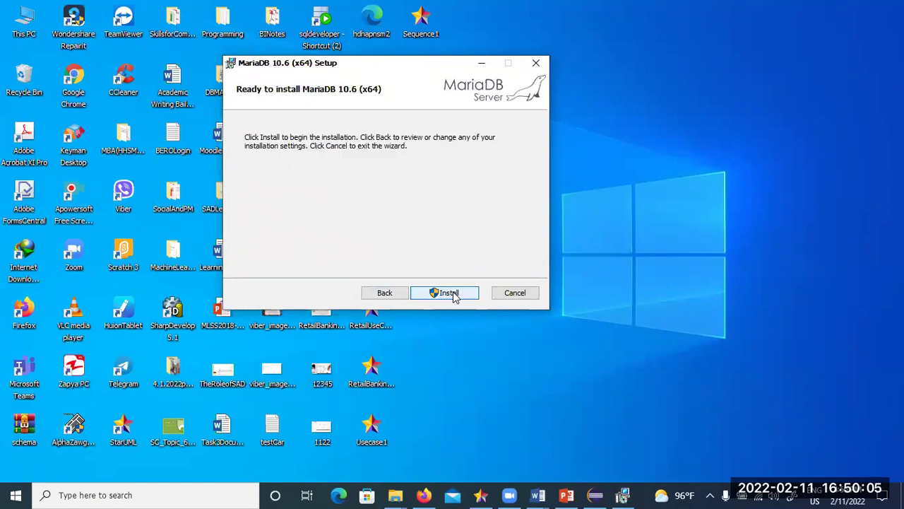
- Install MariaDB 10.6 and close the finished setup wizard
{"action": "left_click", "coordinate": [449, 292]}
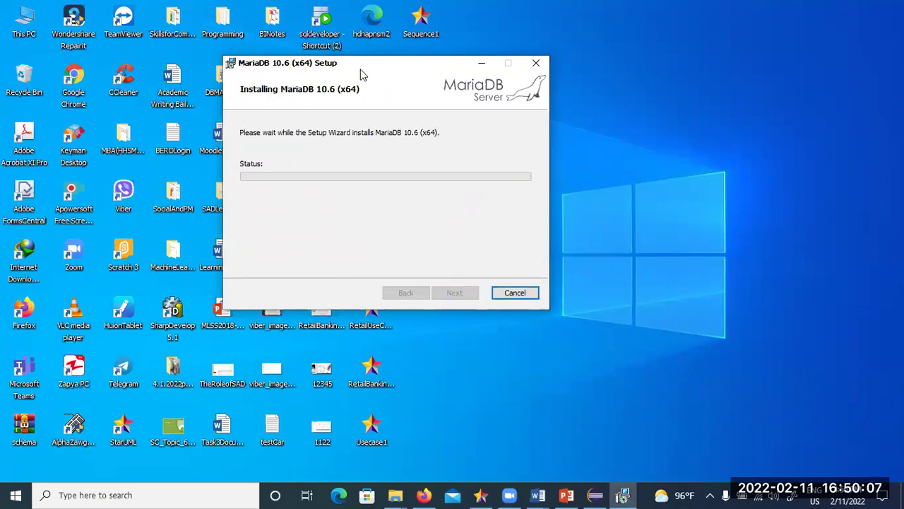
{"action": "left_click_drag", "start_coordinate": [367, 75], "coordinate": [558, 74]}
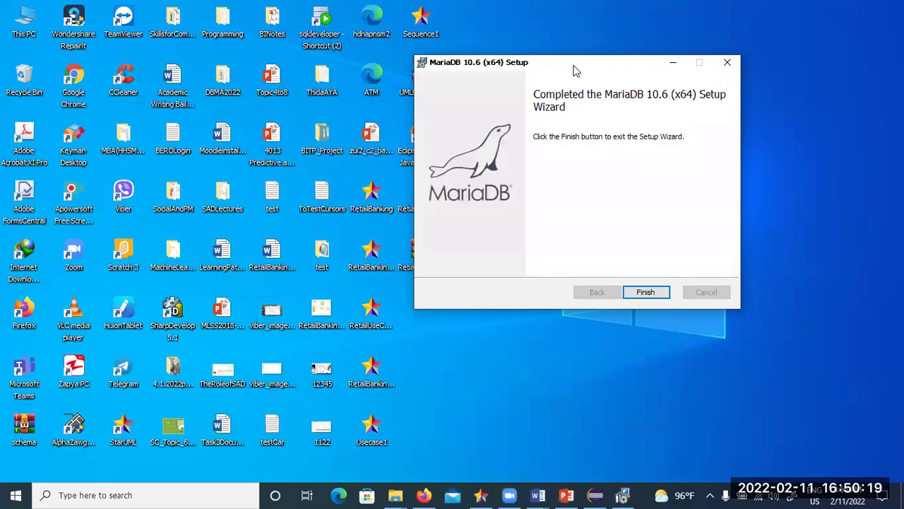
{"action": "left_click", "coordinate": [647, 292]}
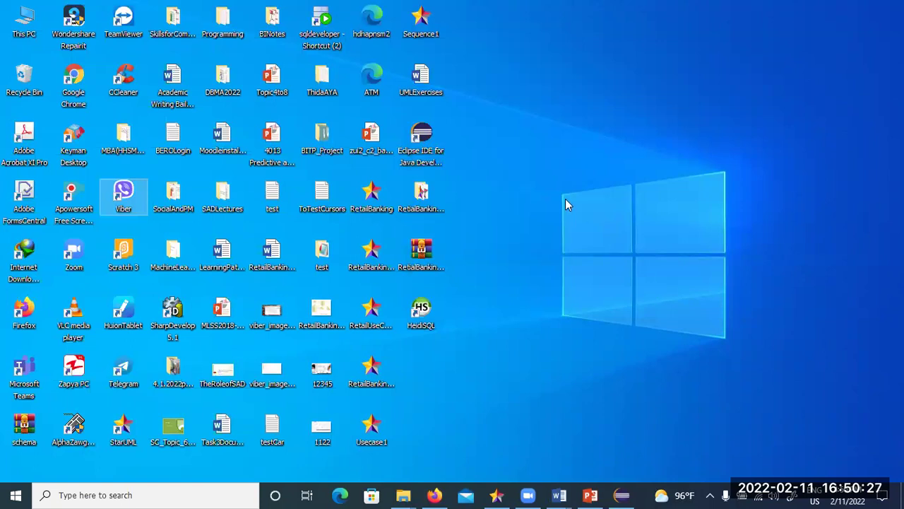
- Launch HeidiSQL, create a new session with port 3307, and attempt a first connection
{"action": "left_click", "coordinate": [433, 315]}
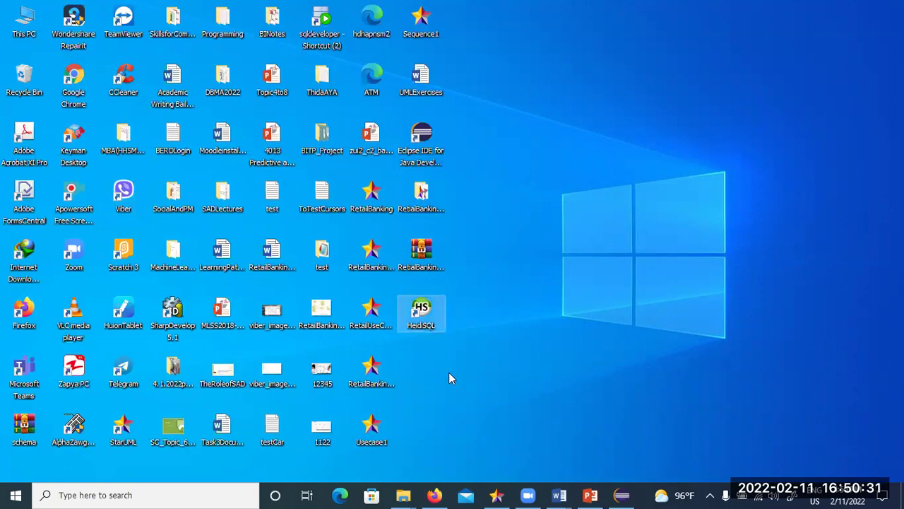
{"action": "double_click", "coordinate": [422, 314]}
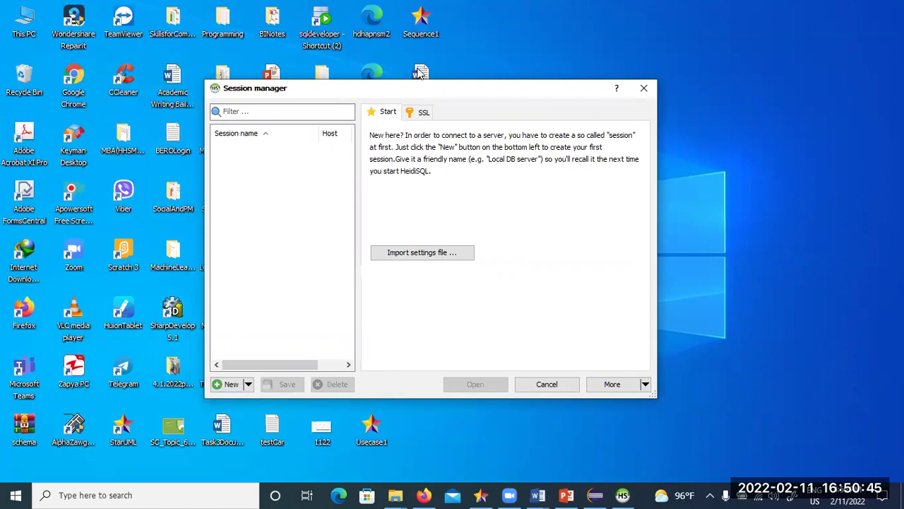
{"action": "left_click", "coordinate": [267, 363]}
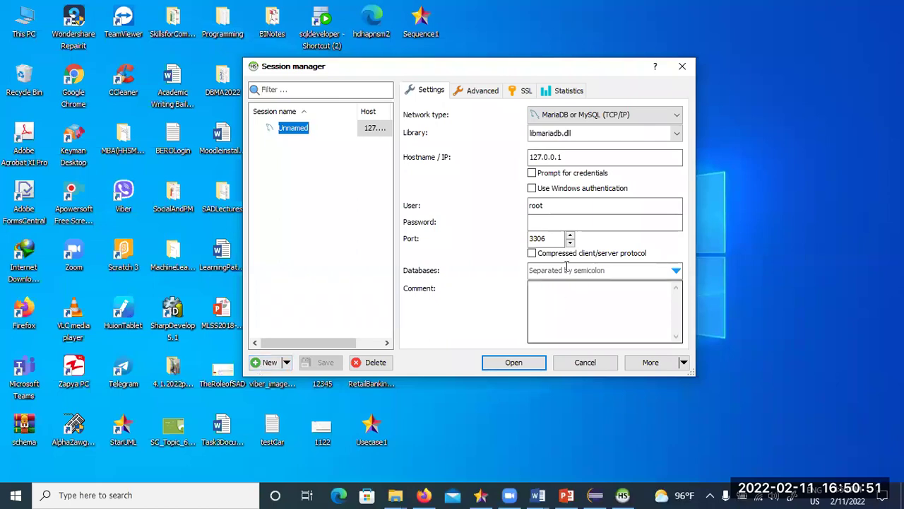
{"action": "left_click", "coordinate": [554, 238]}
{"action": "left_click", "coordinate": [554, 238]}
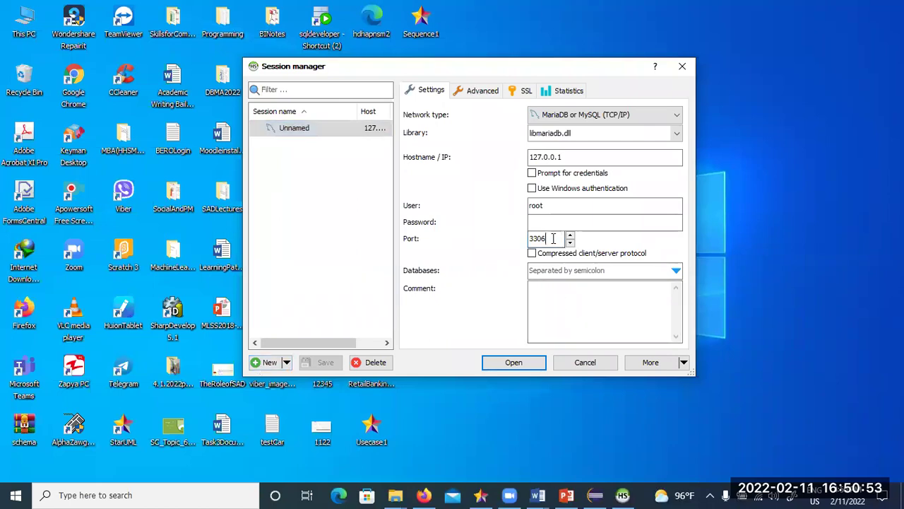
{"action": "key", "text": "BackSpace"}
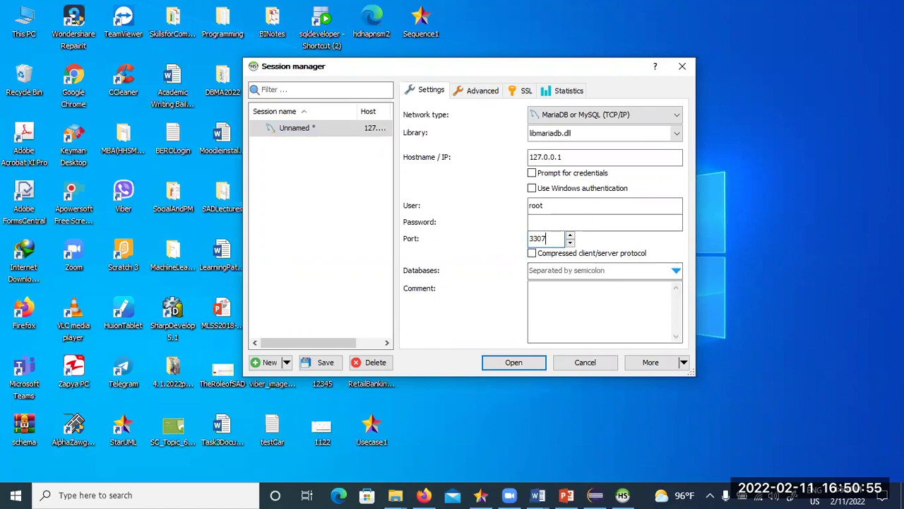
{"action": "left_click", "coordinate": [510, 365]}
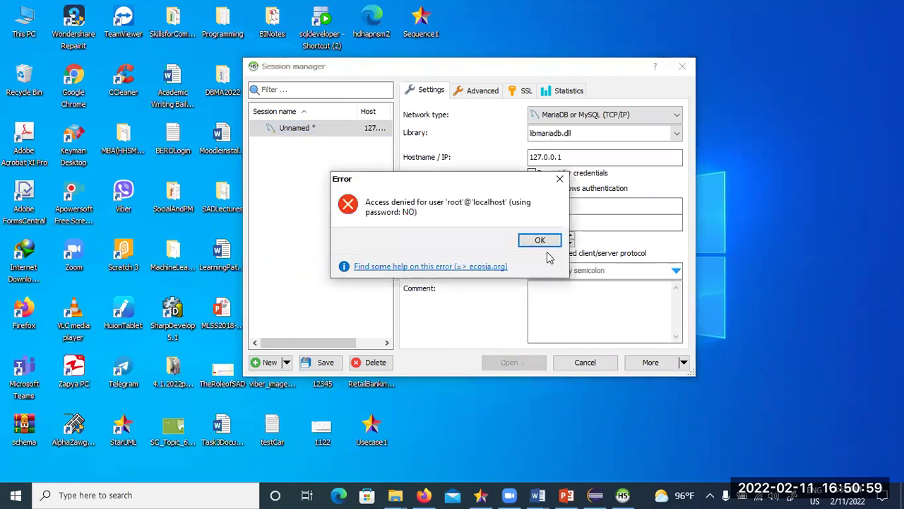
{"action": "left_click", "coordinate": [541, 243]}
- Enter the root password, then connect and save the session changes
{"action": "left_click", "coordinate": [542, 223]}
{"action": "type", "text": "123"}
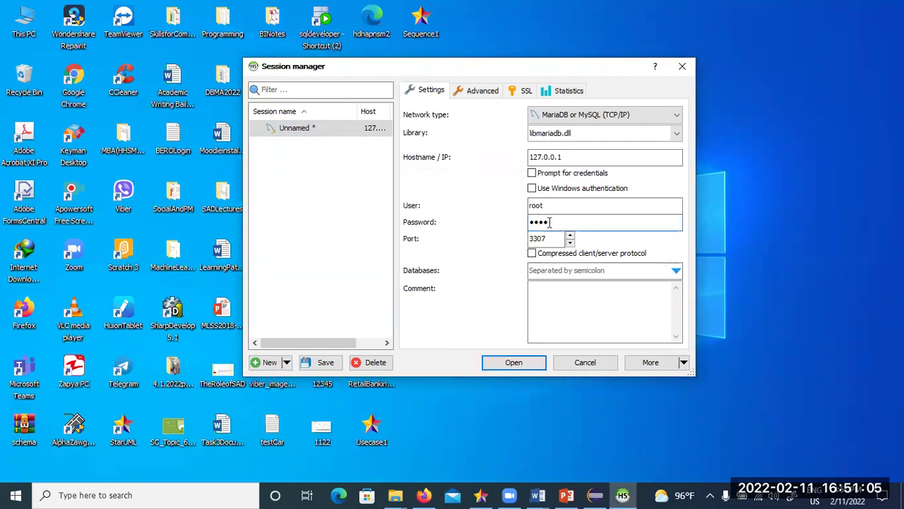
{"action": "left_click_drag", "start_coordinate": [554, 223], "coordinate": [530, 205]}
{"action": "left_click_drag", "start_coordinate": [579, 222], "coordinate": [515, 222]}
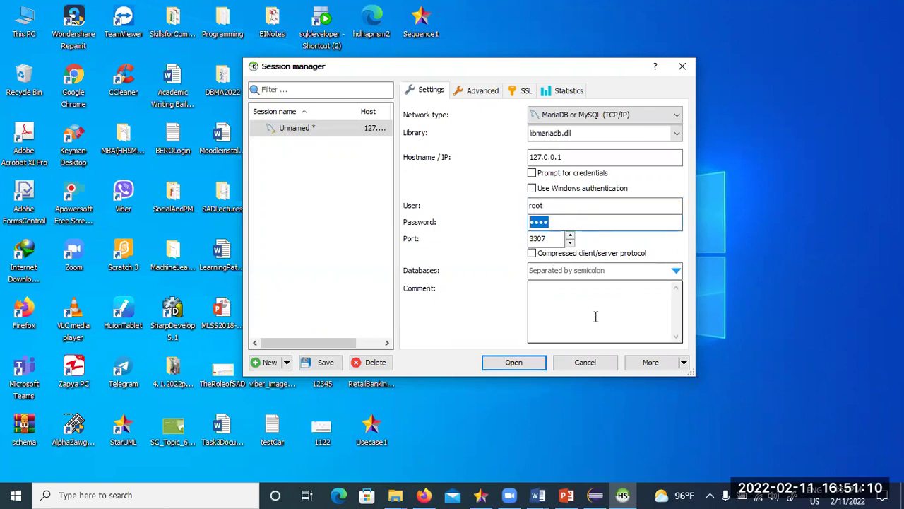
{"action": "left_click", "coordinate": [269, 364]}
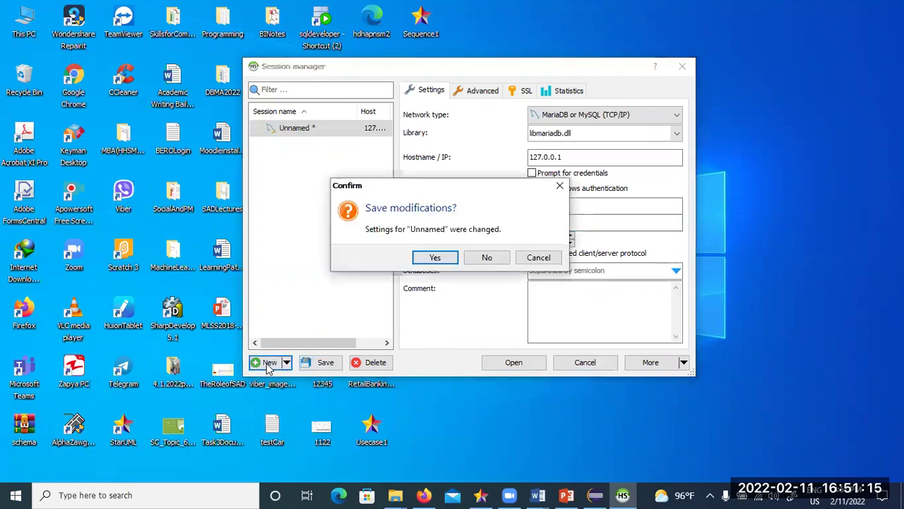
{"action": "left_click", "coordinate": [559, 259]}
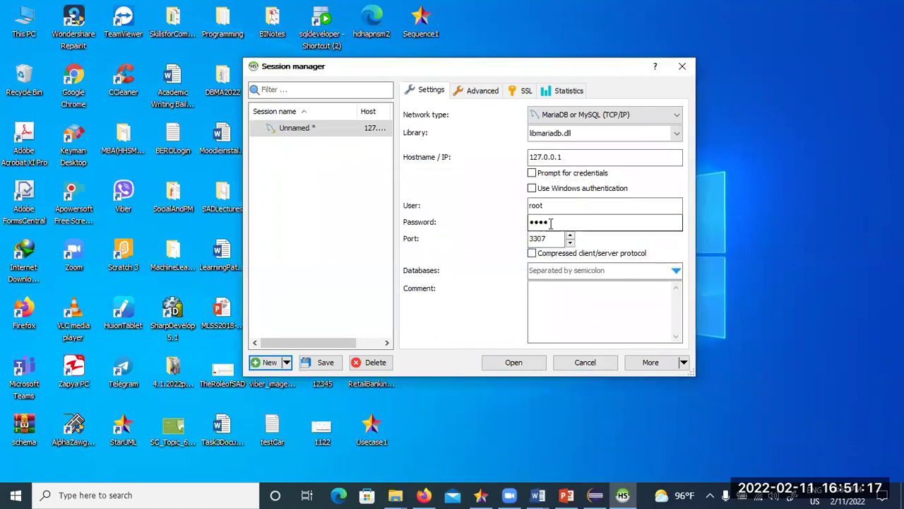
{"action": "left_click_drag", "start_coordinate": [565, 223], "coordinate": [499, 224]}
{"action": "left_click", "coordinate": [515, 364]}
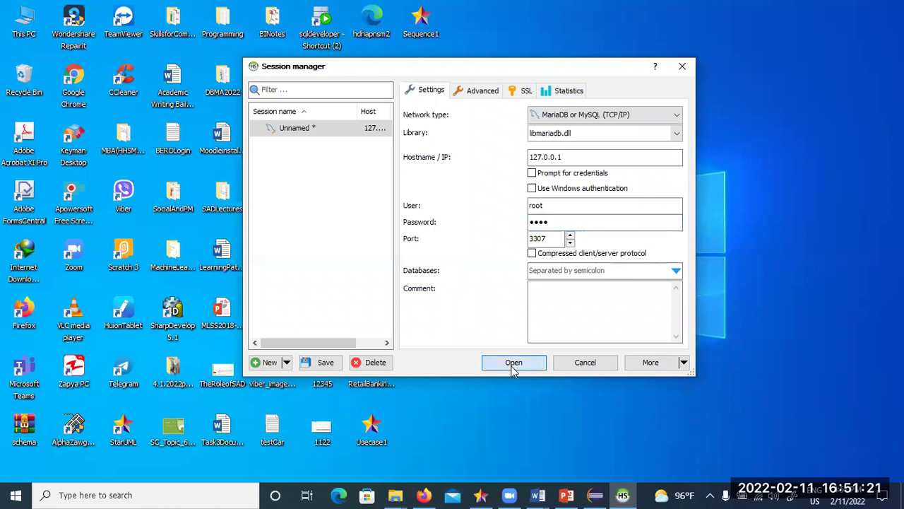
{"action": "left_click", "coordinate": [435, 258]}
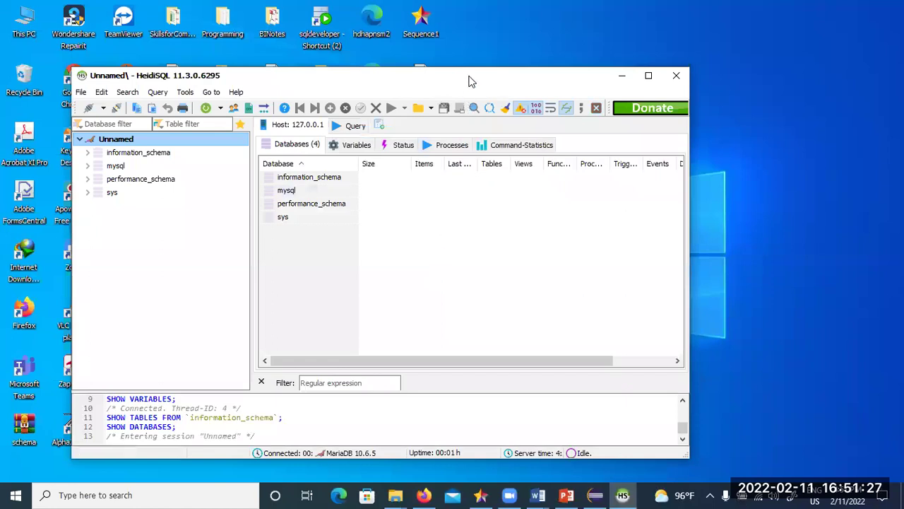
- Reposition the HeidiSQL window, widen the databases panel, and browse the File and Query menus
{"action": "left_click_drag", "start_coordinate": [472, 81], "coordinate": [549, 52]}
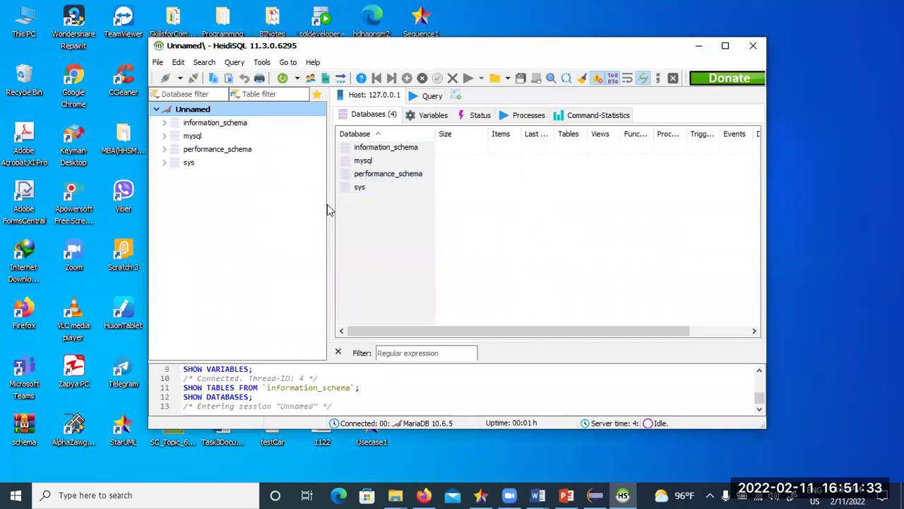
{"action": "mouse_move", "coordinate": [330, 205]}
{"action": "left_mouse_down"}
{"action": "mouse_move", "coordinate": [303, 207]}
{"action": "mouse_move", "coordinate": [324, 208]}
{"action": "left_mouse_up"}
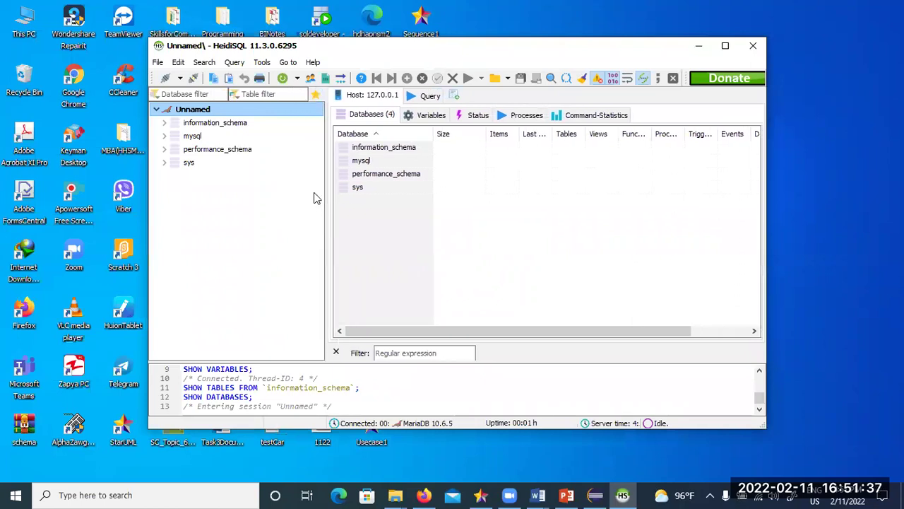
{"action": "left_click", "coordinate": [158, 63]}
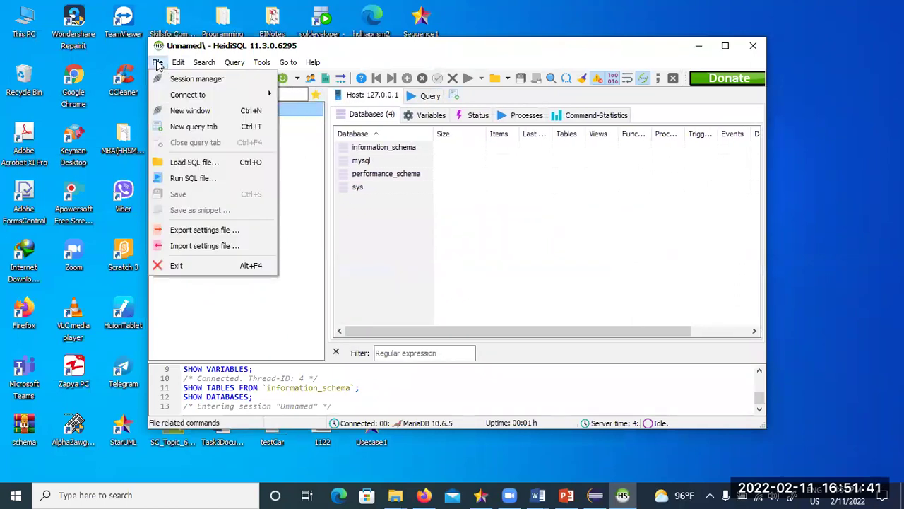
{"action": "left_click", "coordinate": [426, 245]}
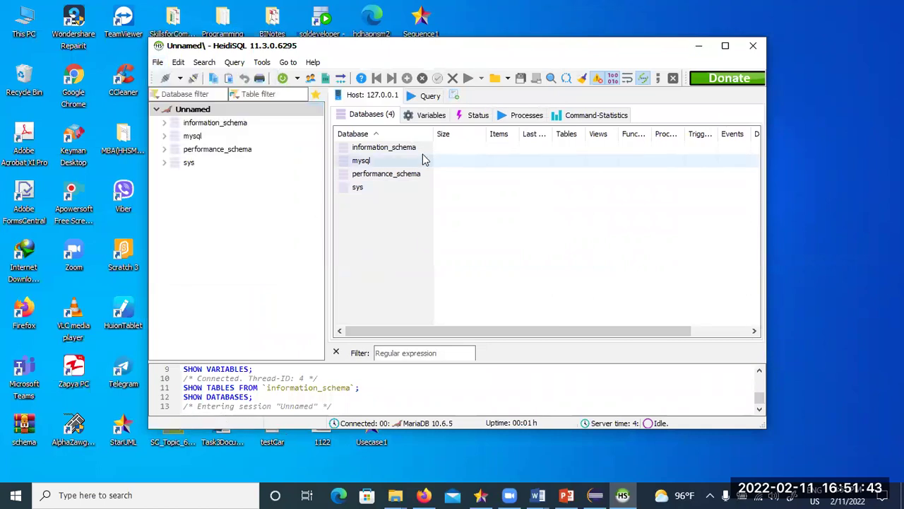
{"action": "left_click", "coordinate": [234, 64]}
{"action": "left_click", "coordinate": [208, 247]}
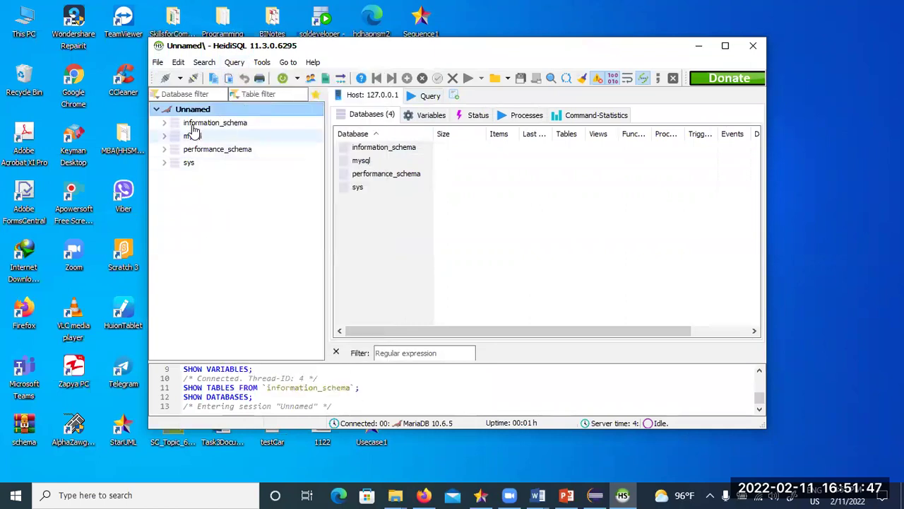
{"action": "left_click", "coordinate": [159, 64]}
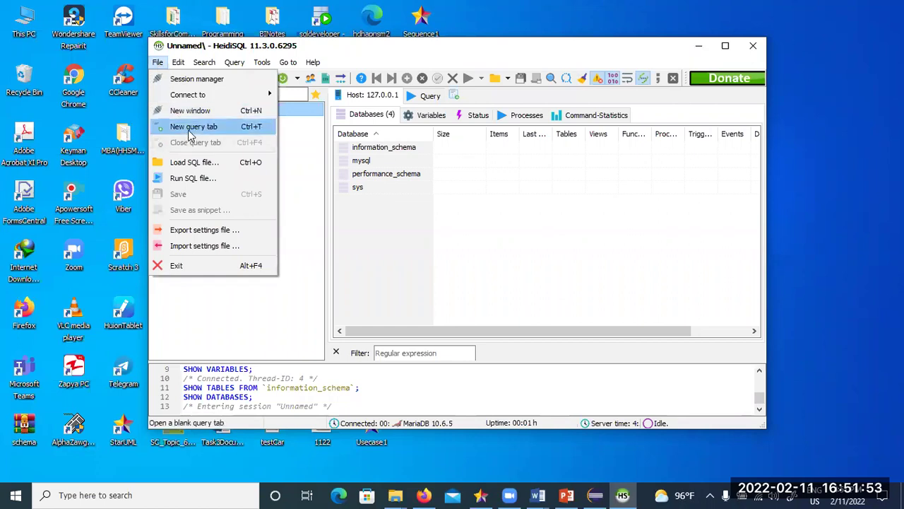
{"action": "mouse_move", "coordinate": [202, 94]}
{"action": "left_click", "coordinate": [448, 219]}
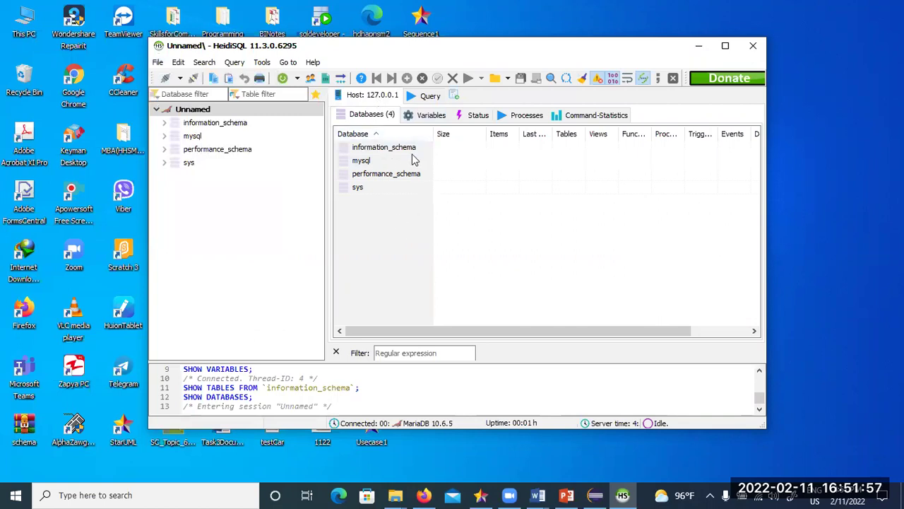
{"action": "left_click", "coordinate": [235, 64]}
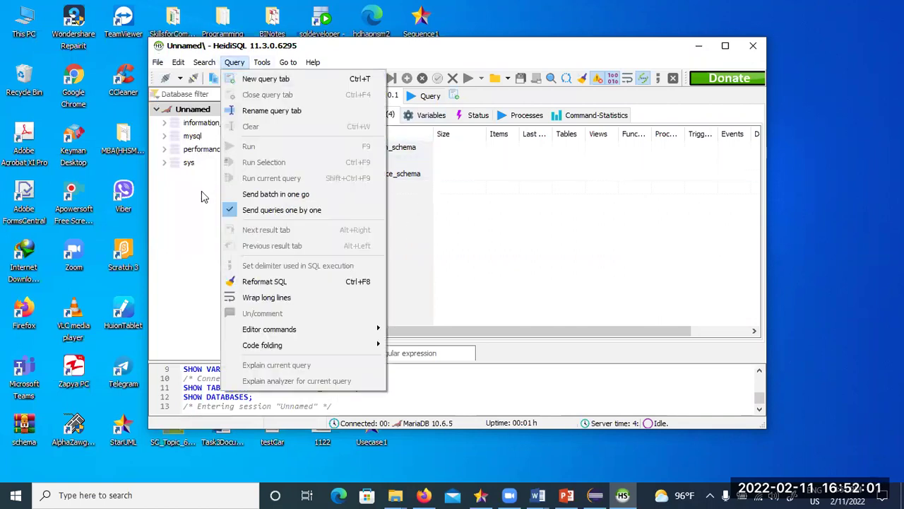
{"action": "left_click", "coordinate": [196, 206]}
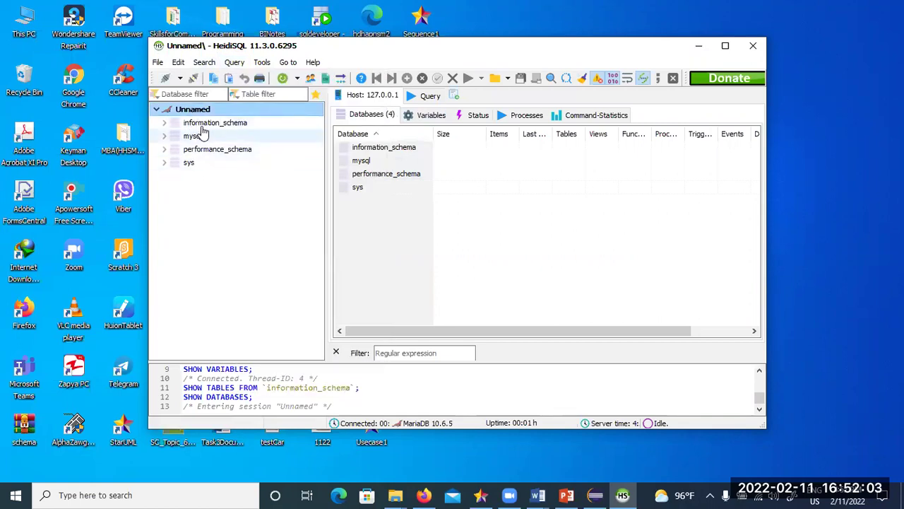
- Open the information_schema database, view its context menu, then browse the Query and File menus again
{"action": "left_click", "coordinate": [194, 124]}
{"action": "right_click", "coordinate": [195, 125]}
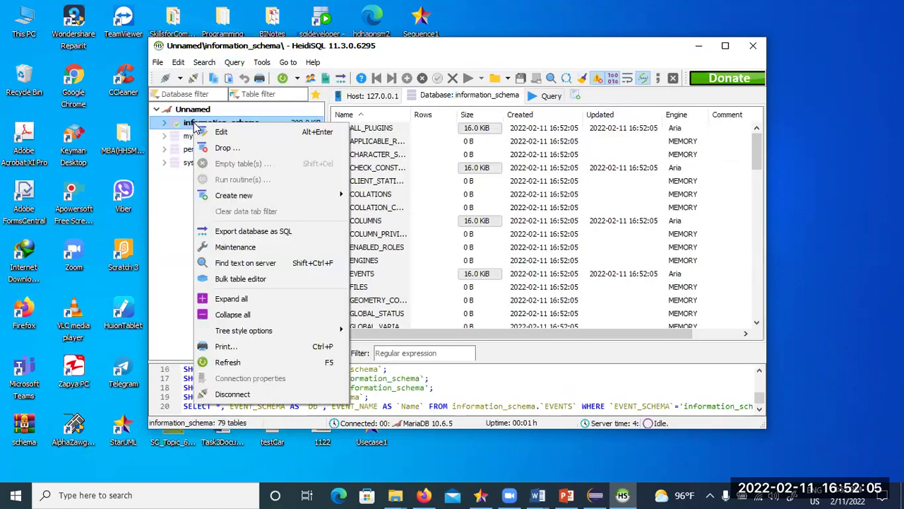
{"action": "left_click", "coordinate": [169, 245]}
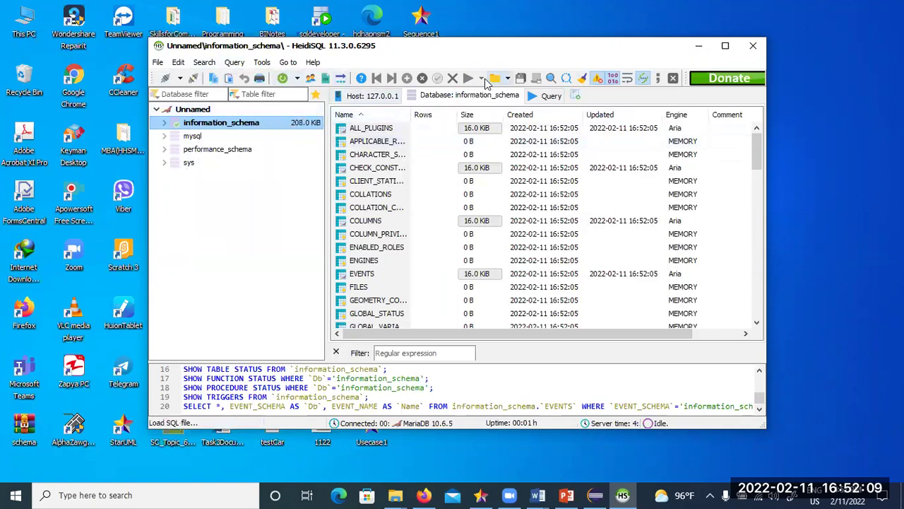
{"action": "left_click", "coordinate": [234, 62]}
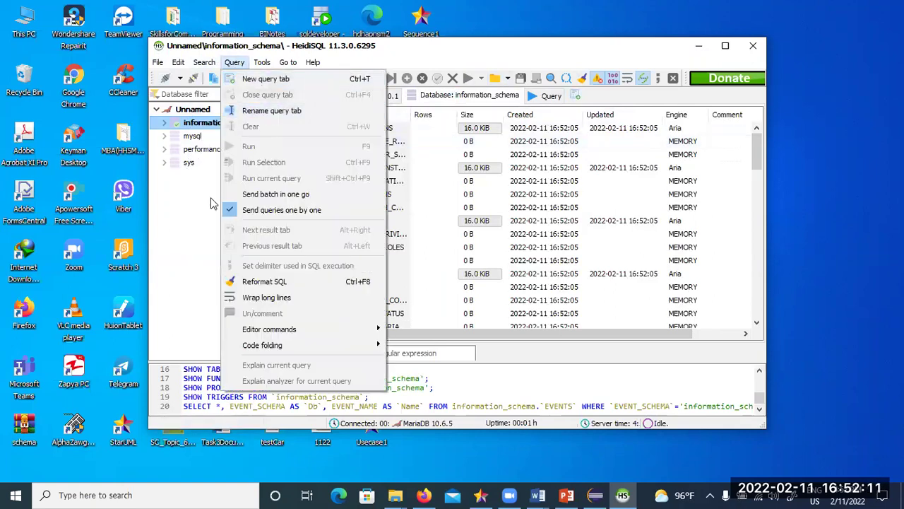
{"action": "left_click", "coordinate": [206, 200]}
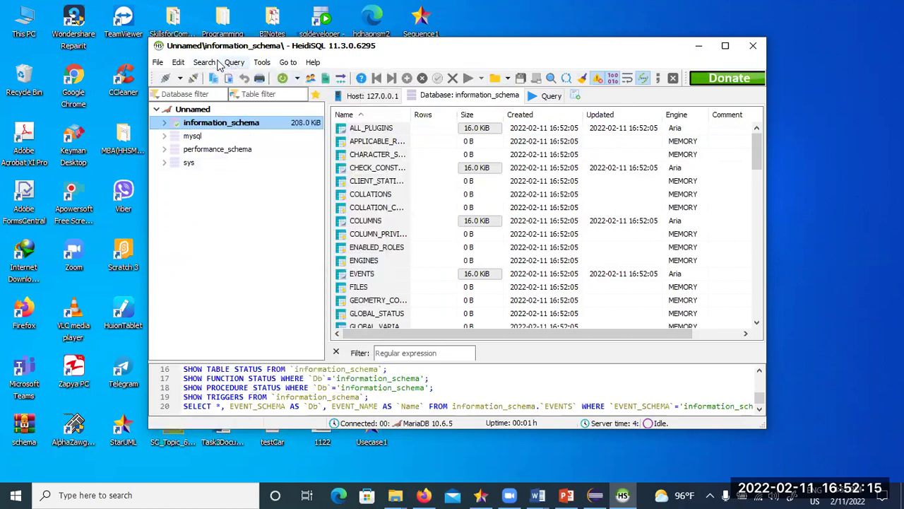
{"action": "left_click", "coordinate": [157, 62]}
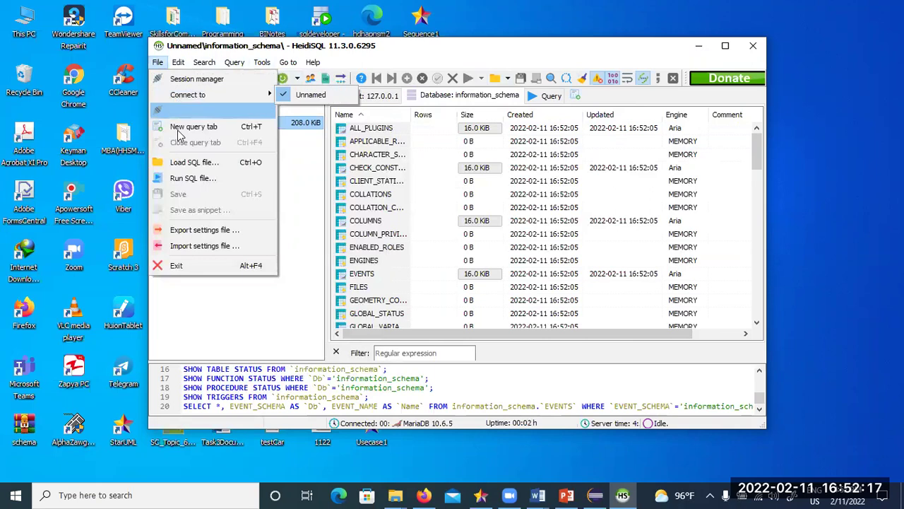
- Open a new empty Query #2 tab and enlarge its editing area
{"action": "mouse_move", "coordinate": [233, 62]}
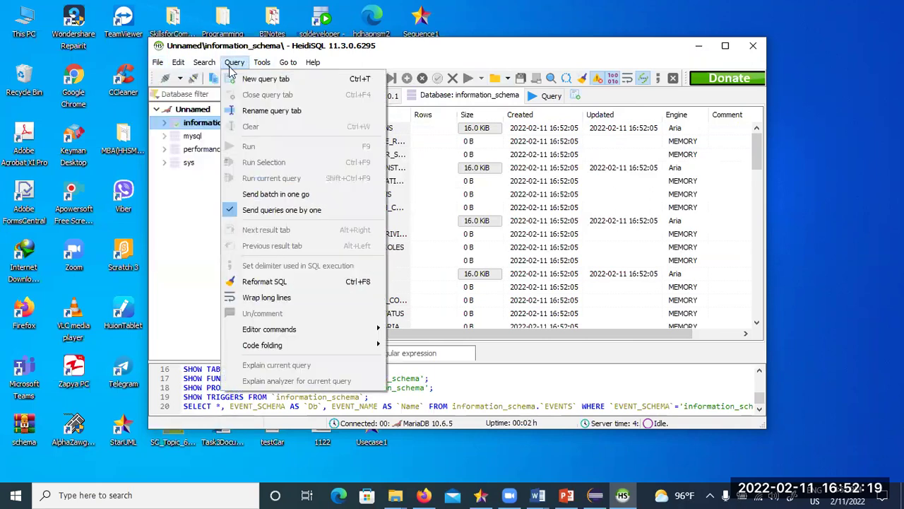
{"action": "left_click", "coordinate": [244, 78]}
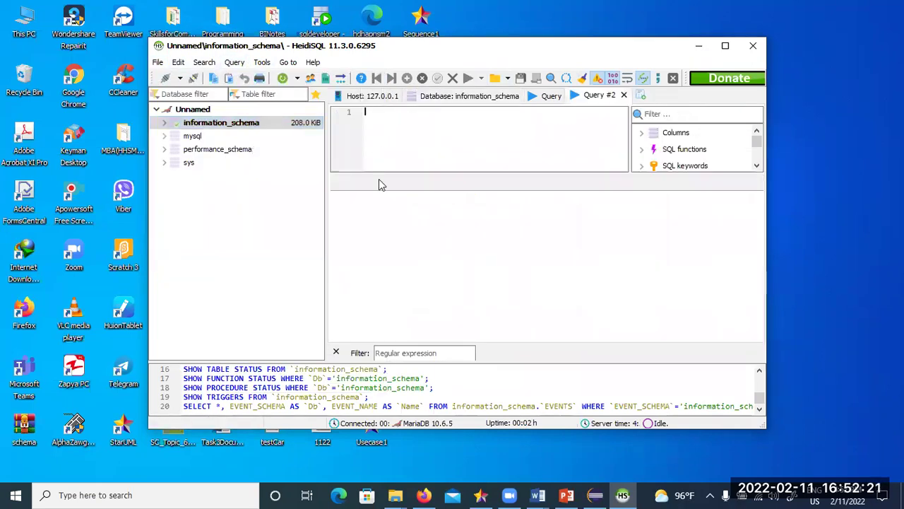
{"action": "left_click_drag", "start_coordinate": [379, 175], "coordinate": [381, 274]}
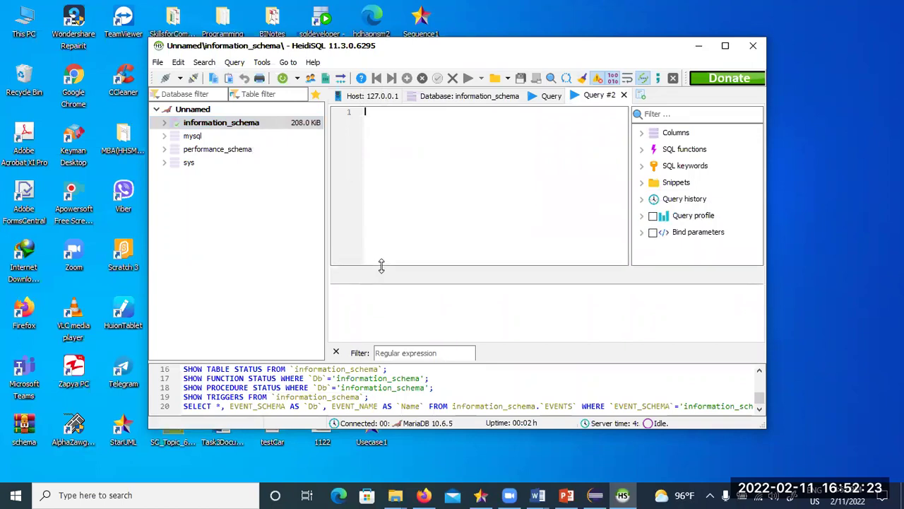
{"action": "left_click", "coordinate": [400, 111]}
- Open another new Query #3 tab, enlarge its editor, and nudge the window position
{"action": "left_click", "coordinate": [366, 99]}
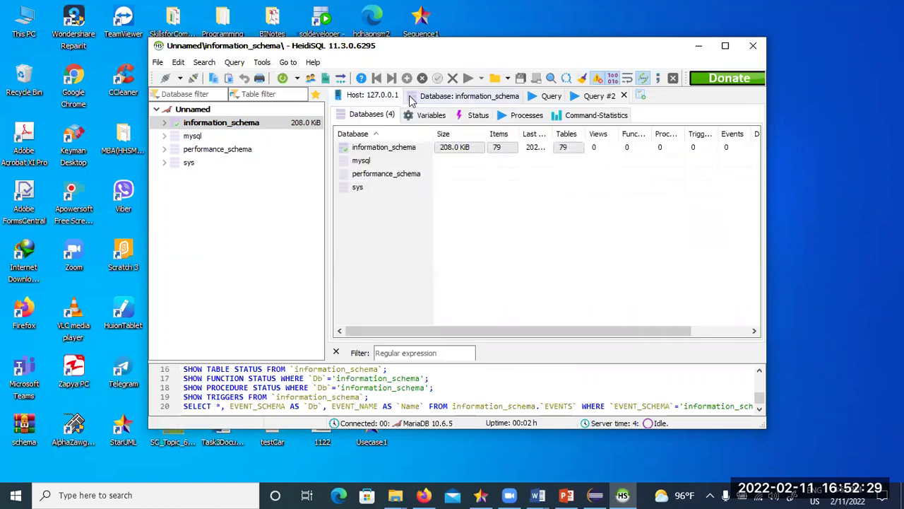
{"action": "left_click", "coordinate": [233, 62]}
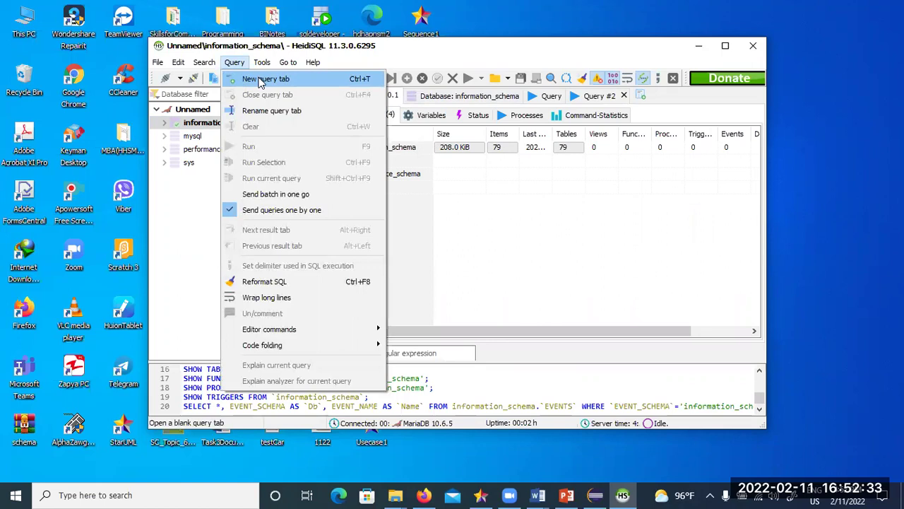
{"action": "left_click", "coordinate": [260, 80]}
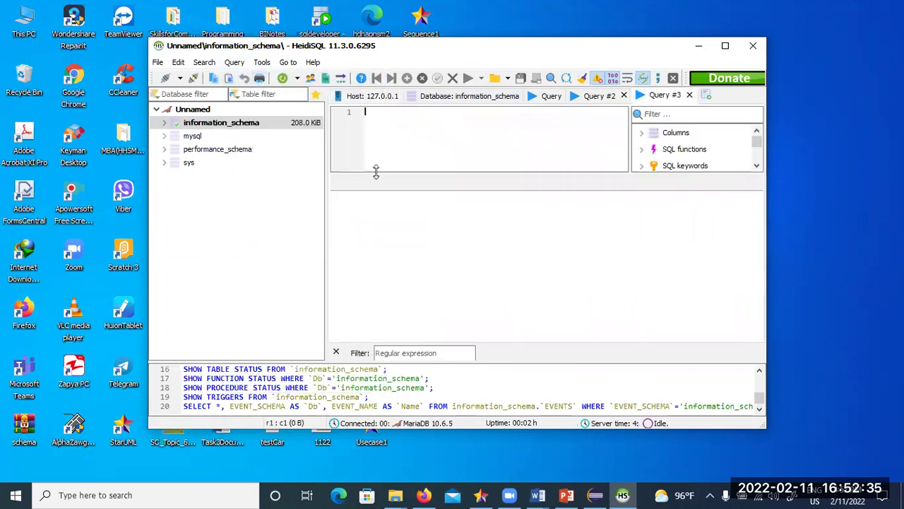
{"action": "left_click_drag", "start_coordinate": [376, 172], "coordinate": [386, 284]}
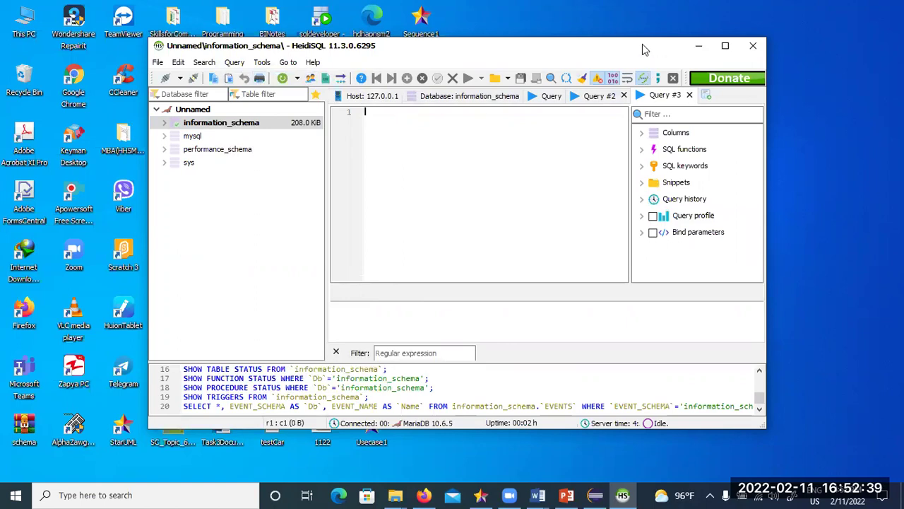
{"action": "left_click_drag", "start_coordinate": [494, 46], "coordinate": [493, 57]}
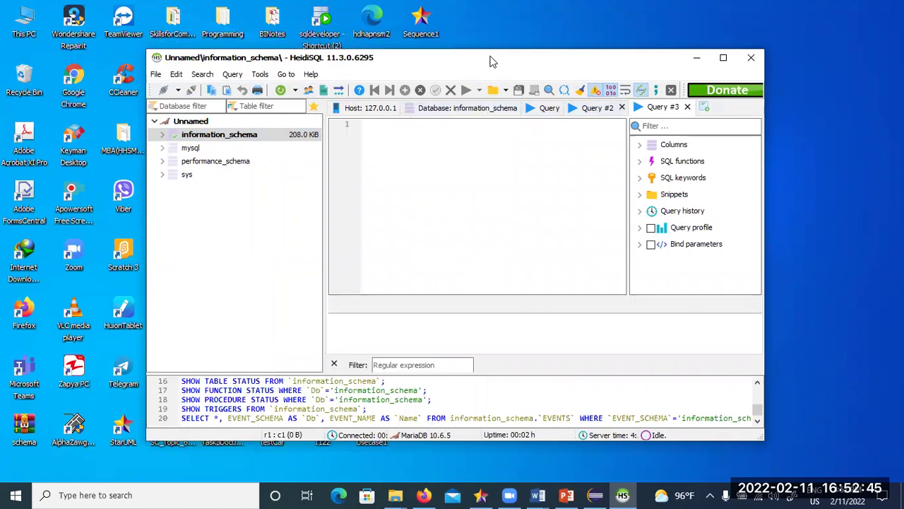
{"action": "left_click_drag", "start_coordinate": [501, 57], "coordinate": [512, 53]}
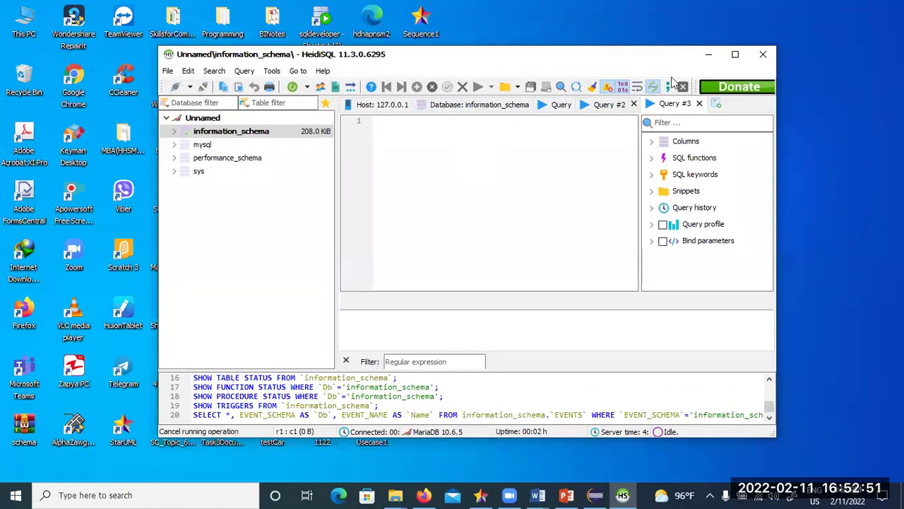
- Close and relaunch HeidiSQL, check the saved password, and reconnect to the 127.0.0.1 session
{"action": "left_click", "coordinate": [763, 53]}
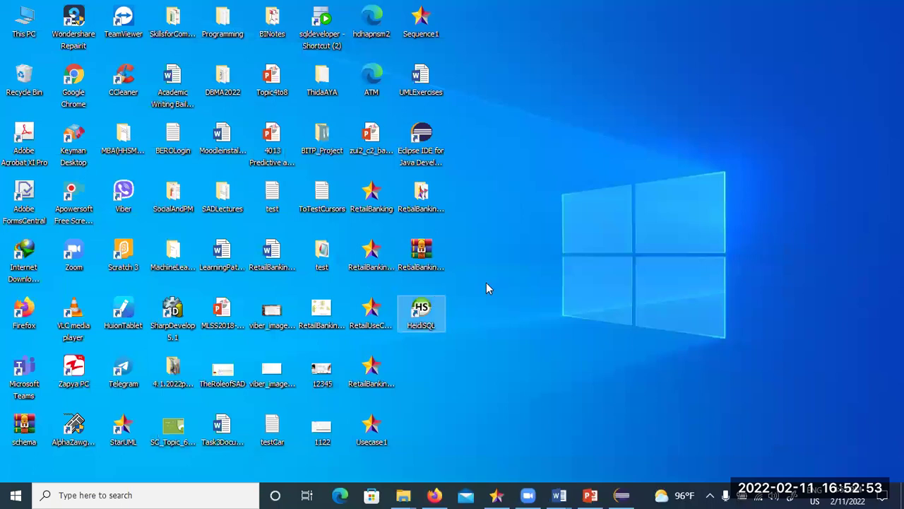
{"action": "double_click", "coordinate": [418, 314]}
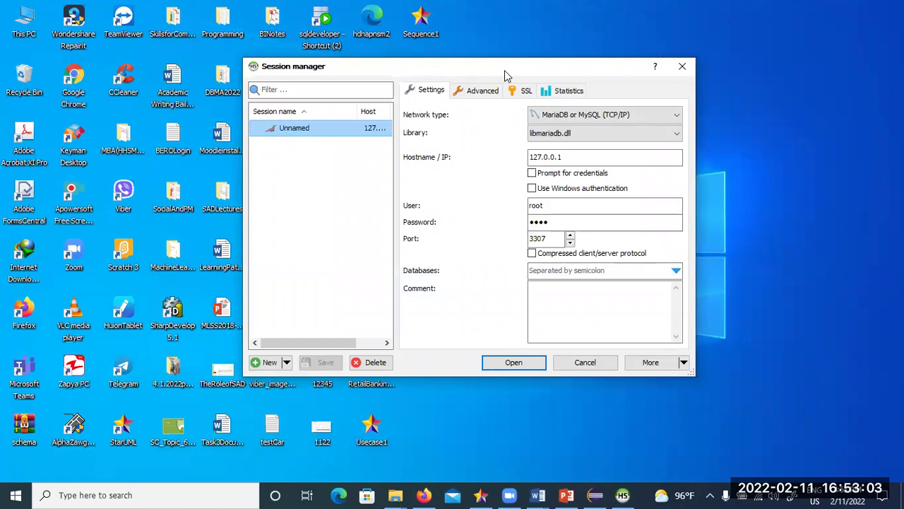
{"action": "left_click_drag", "start_coordinate": [505, 76], "coordinate": [399, 111]}
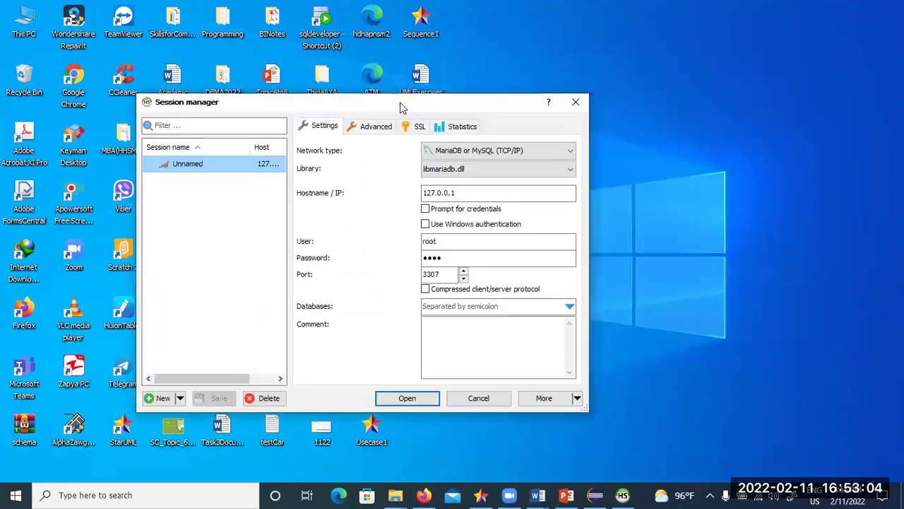
{"action": "left_click", "coordinate": [451, 261]}
{"action": "left_click_drag", "start_coordinate": [451, 262], "coordinate": [417, 260]}
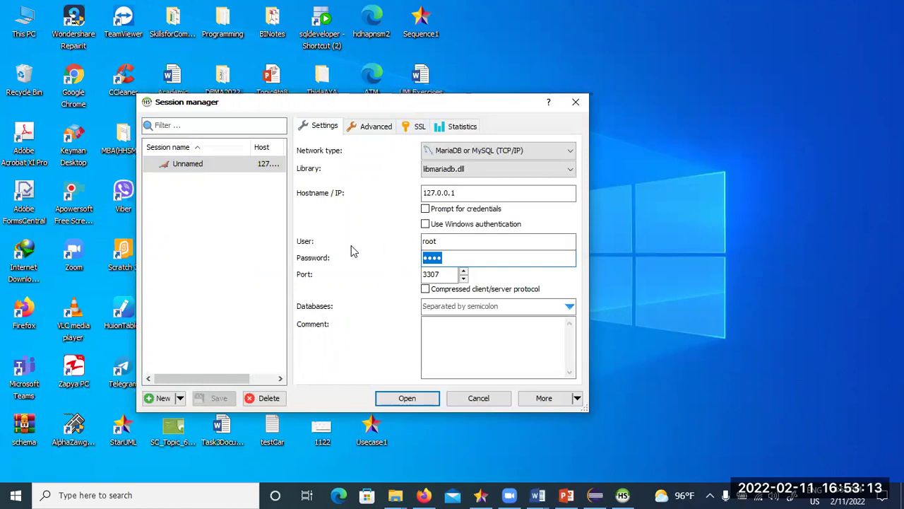
{"action": "left_click", "coordinate": [448, 254]}
{"action": "left_click", "coordinate": [406, 399]}
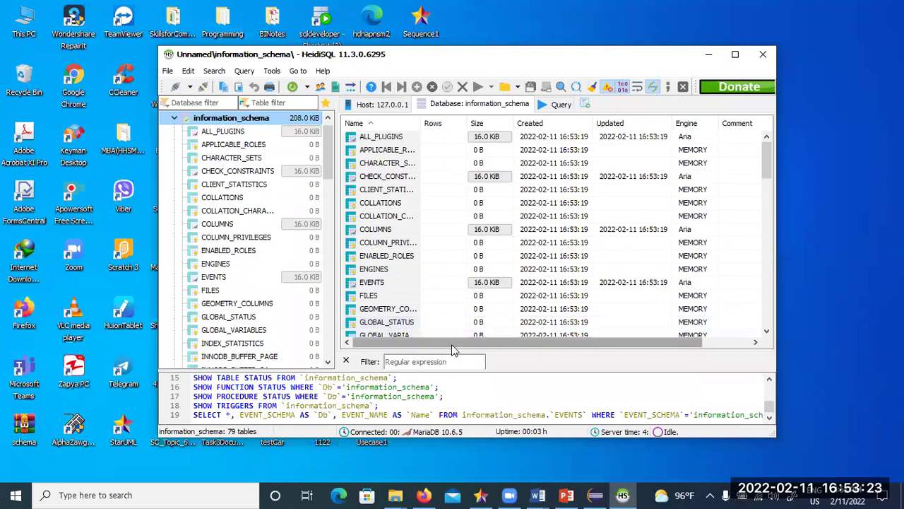
- Run 'create database bank;' from a new, enlarged Query #2 tab
{"action": "left_click", "coordinate": [245, 71]}
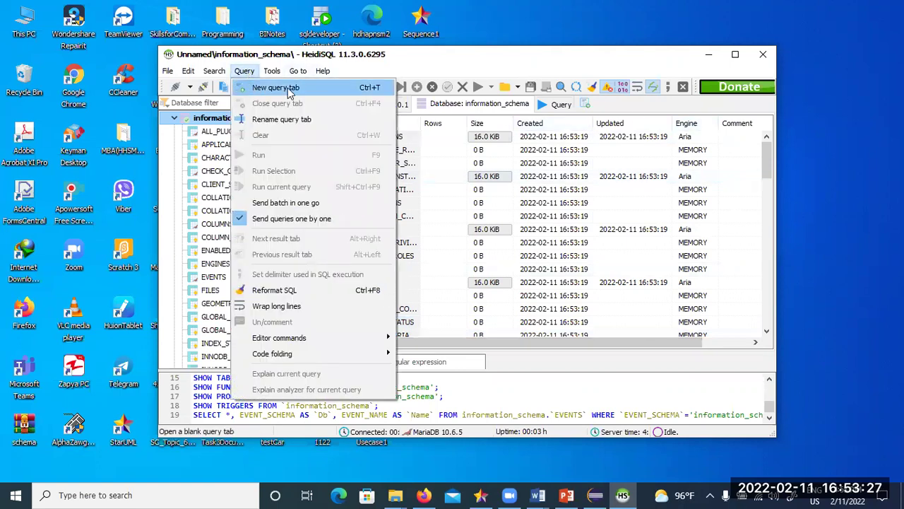
{"action": "left_click", "coordinate": [276, 87]}
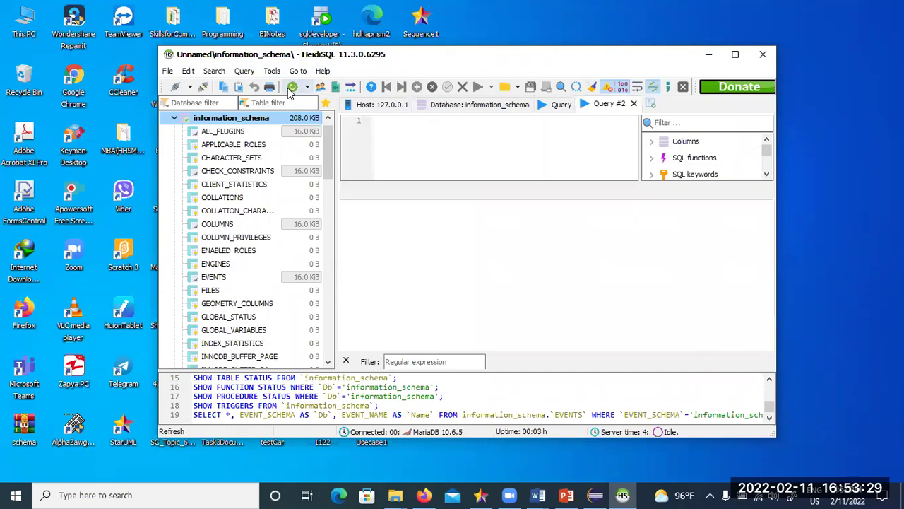
{"action": "left_click", "coordinate": [399, 178]}
{"action": "left_click_drag", "start_coordinate": [414, 182], "coordinate": [416, 287]}
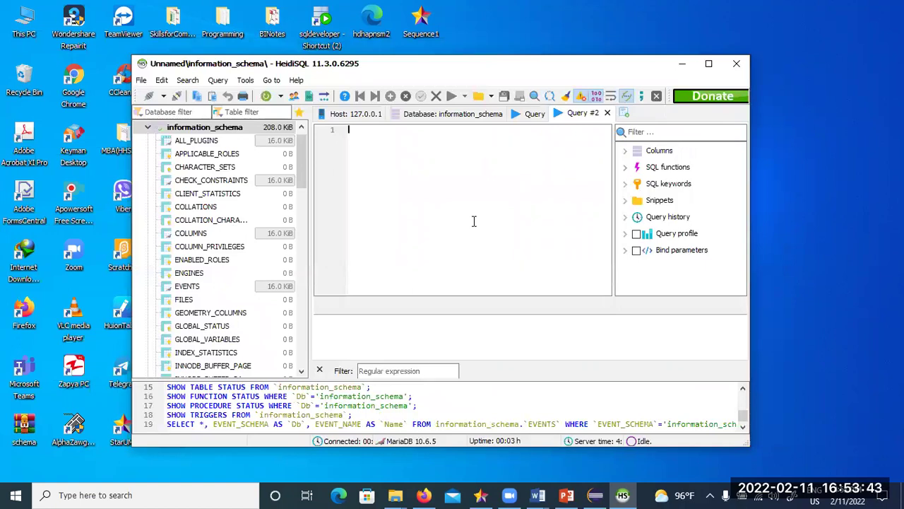
{"action": "type", "text": "c"}
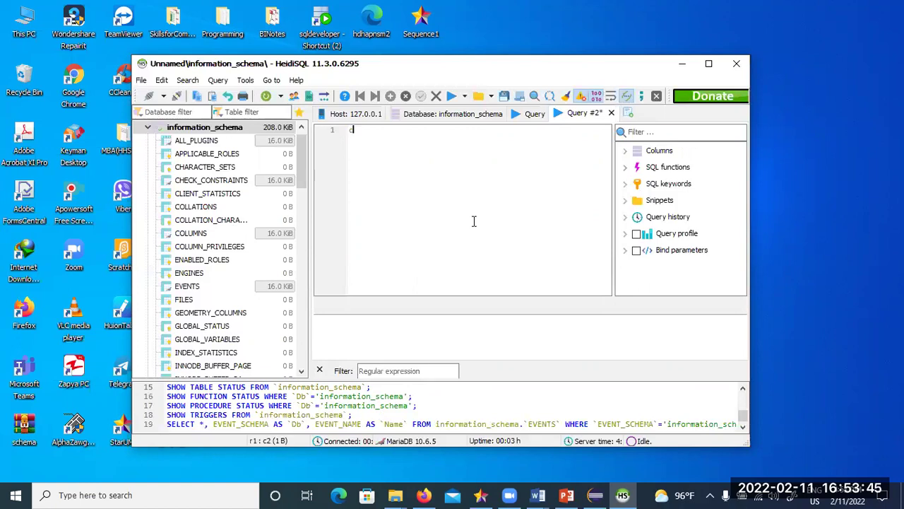
{"action": "type", "text": "reate database "}
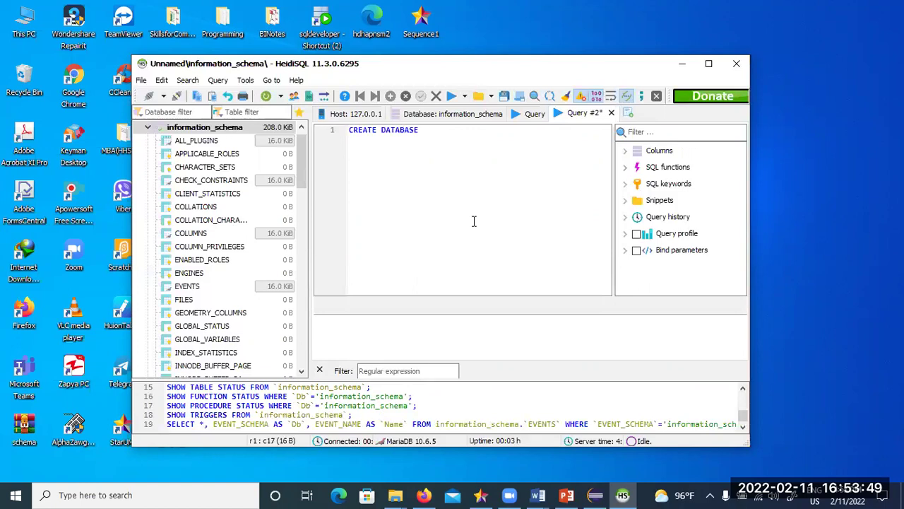
{"action": "type", "text": "bank;"}
{"action": "left_click", "coordinate": [320, 130]}
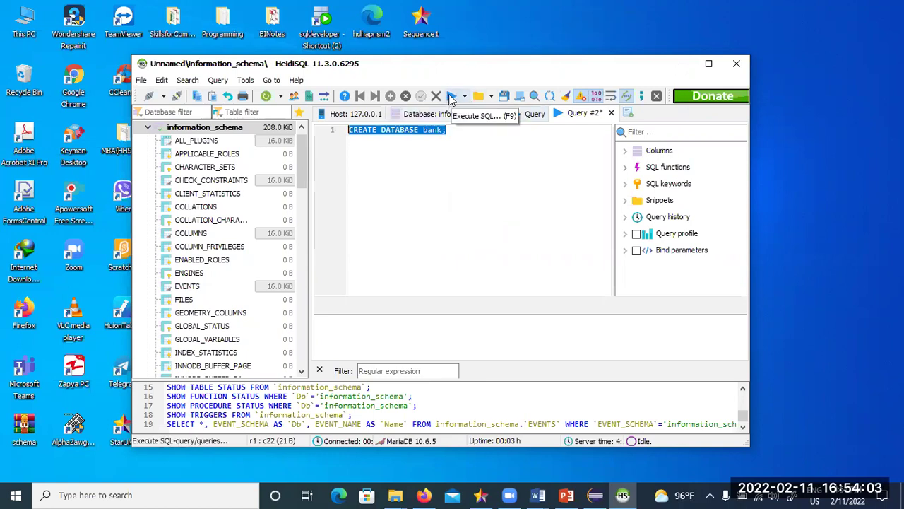
{"action": "left_click", "coordinate": [452, 97]}
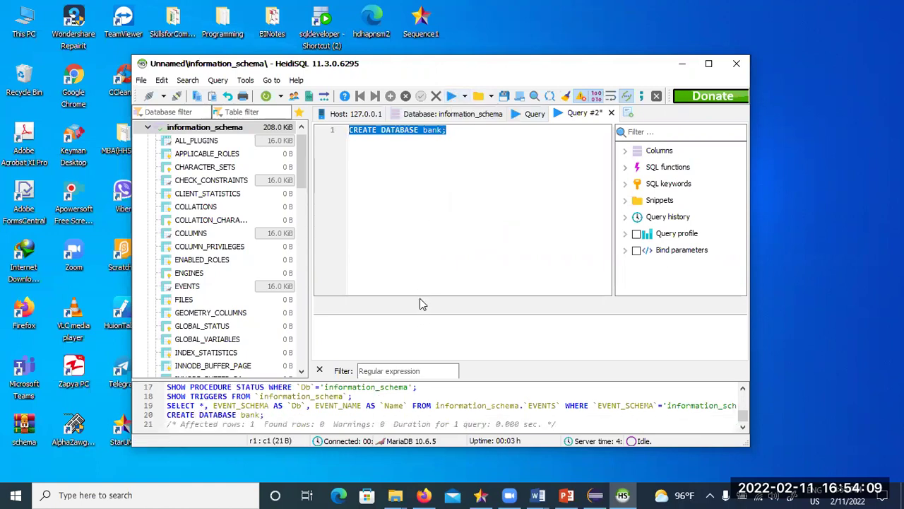
- Shrink the query editor, collapse information_schema, and refresh the database list
{"action": "left_click_drag", "start_coordinate": [413, 296], "coordinate": [427, 256]}
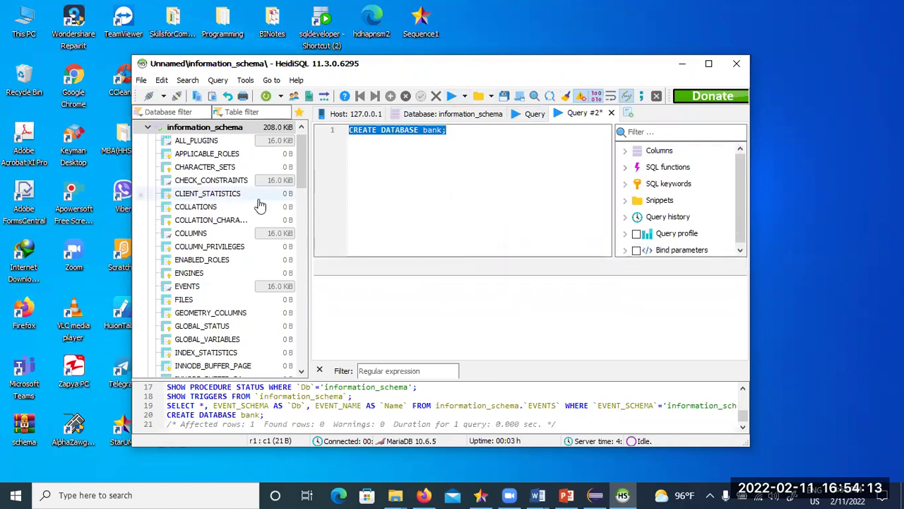
{"action": "scroll", "coordinate": [283, 202], "scroll_direction": "up", "scroll_amount": 1}
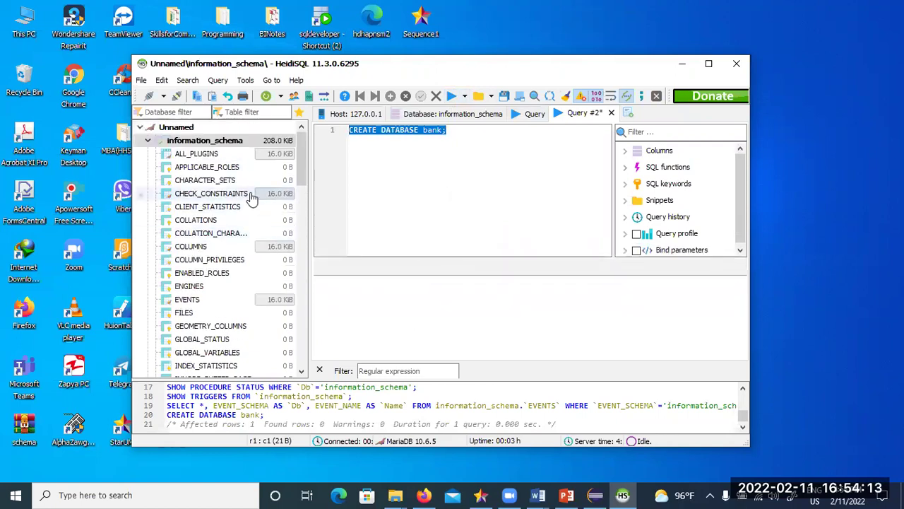
{"action": "left_click", "coordinate": [149, 141]}
{"action": "right_click", "coordinate": [175, 142]}
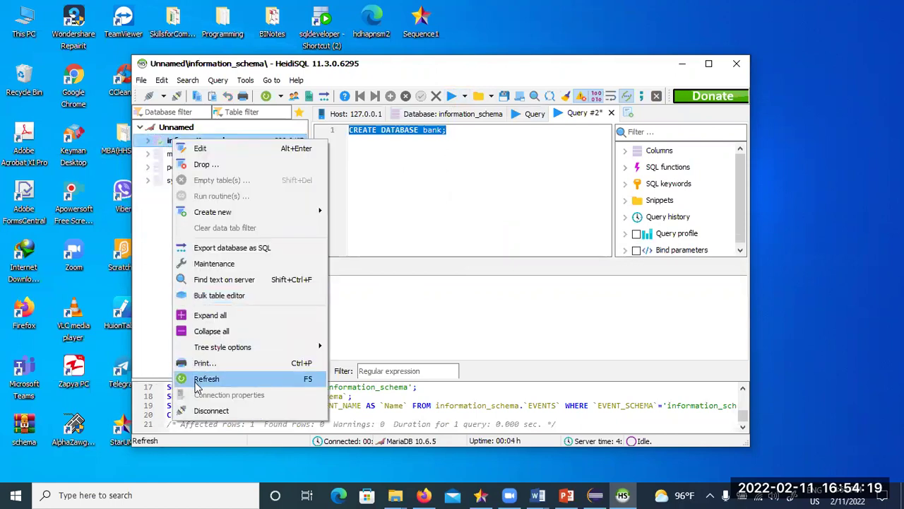
{"action": "left_click", "coordinate": [201, 379]}
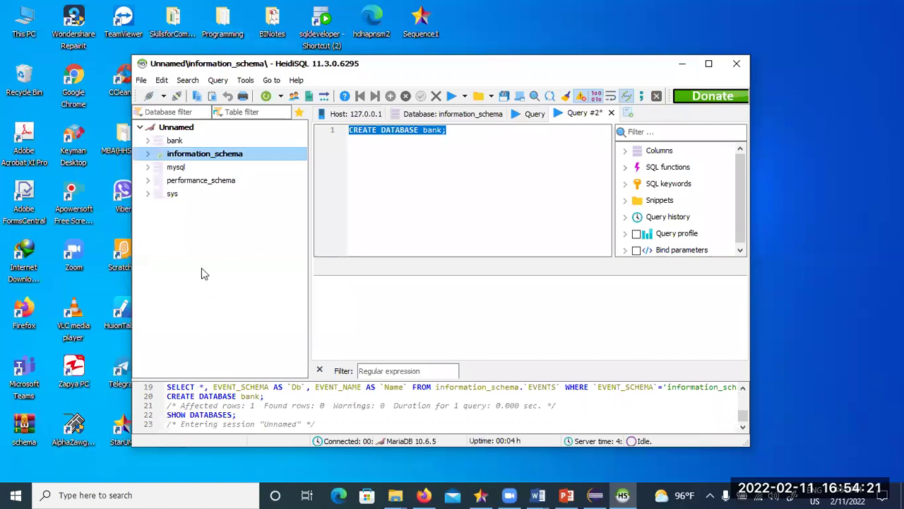
- Refresh again from the server root, then open the bank database and its context menu
{"action": "left_click", "coordinate": [177, 130]}
{"action": "right_click", "coordinate": [176, 133]}
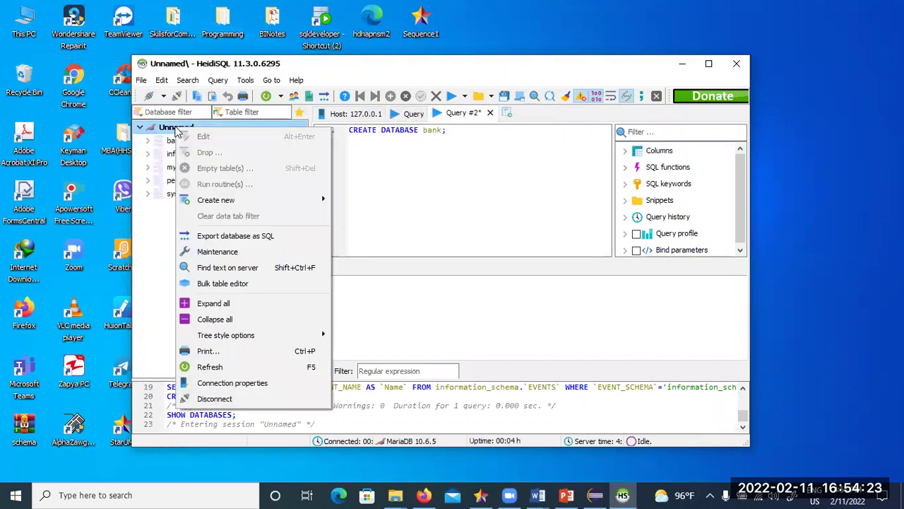
{"action": "left_click", "coordinate": [199, 368]}
{"action": "left_click", "coordinate": [173, 141]}
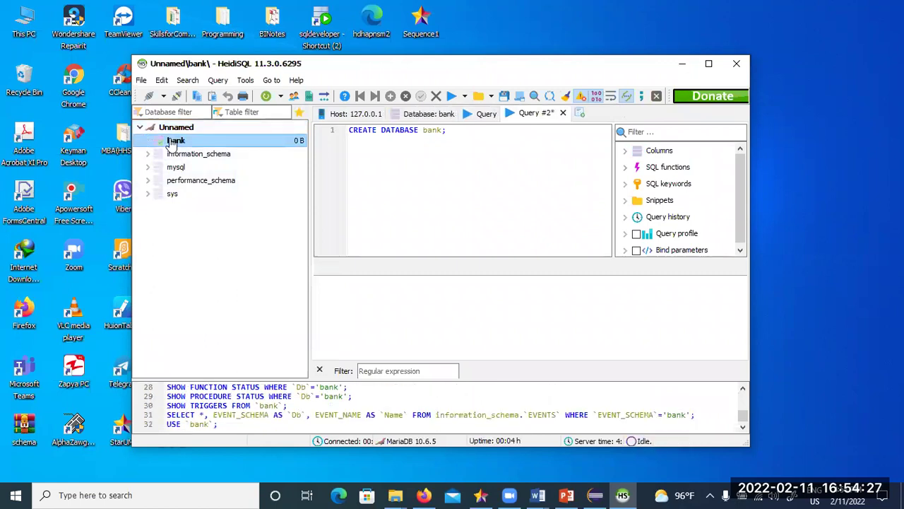
{"action": "right_click", "coordinate": [173, 142]}
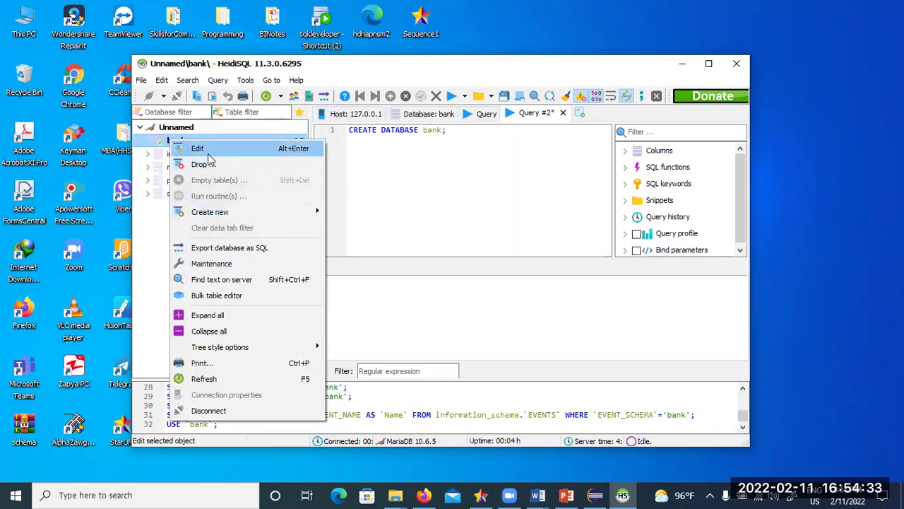
- Open and cancel the bank database properties, and view its context menu without choosing anything
{"action": "left_click", "coordinate": [210, 153]}
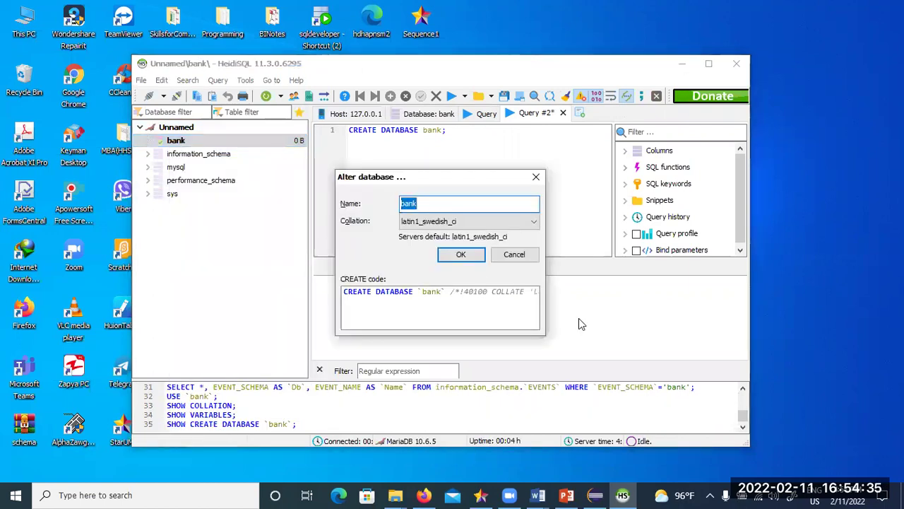
{"action": "left_click", "coordinate": [523, 262]}
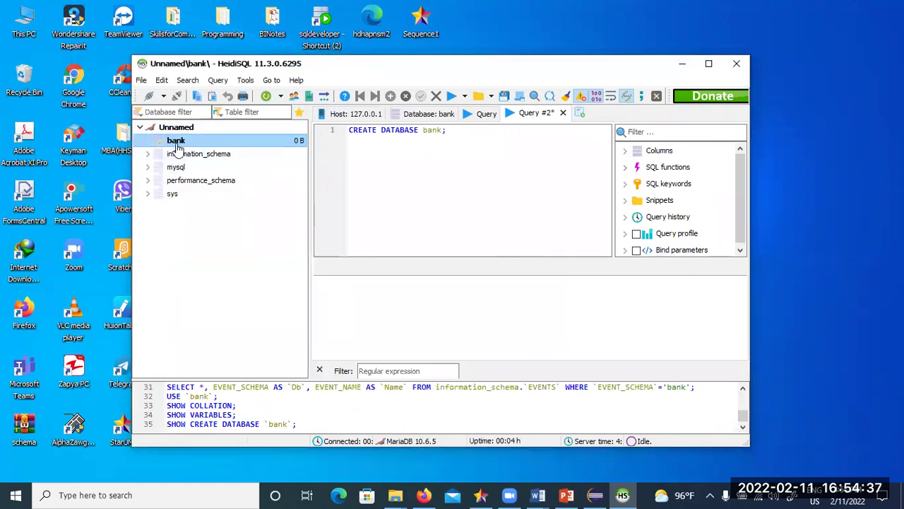
{"action": "right_click", "coordinate": [178, 144]}
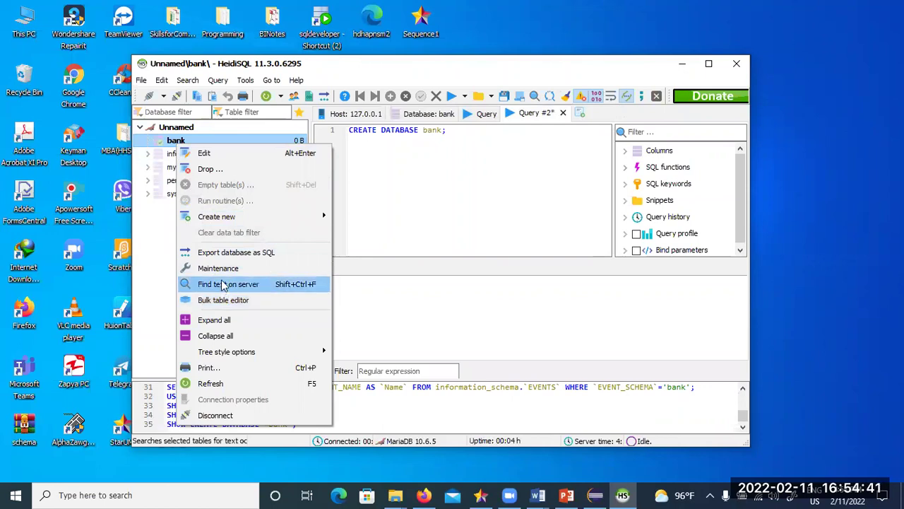
{"action": "mouse_move", "coordinate": [212, 219]}
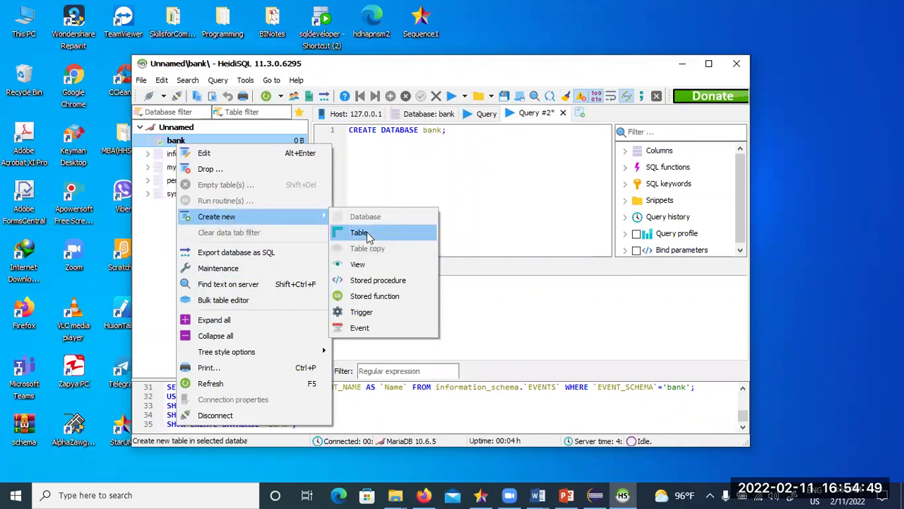
{"action": "left_click", "coordinate": [468, 175]}
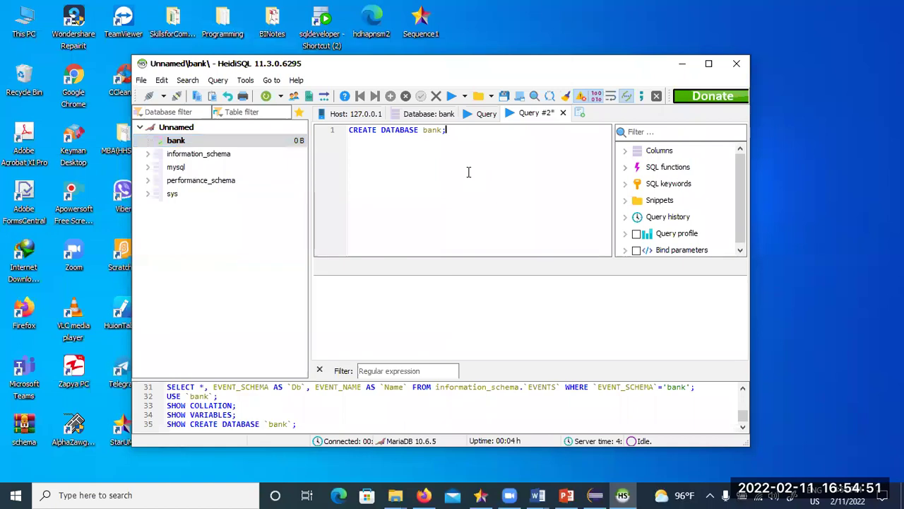
{"action": "left_click_drag", "start_coordinate": [465, 130], "coordinate": [349, 127]}
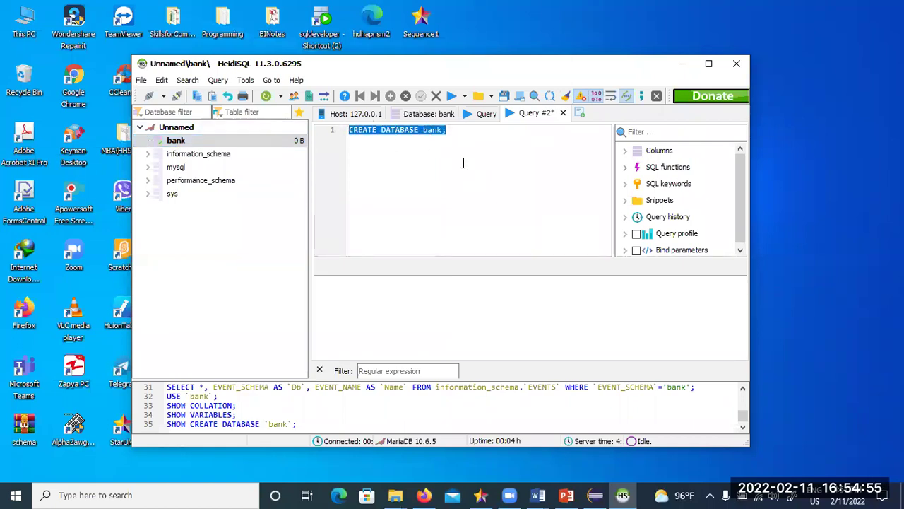
{"action": "left_click", "coordinate": [463, 163]}
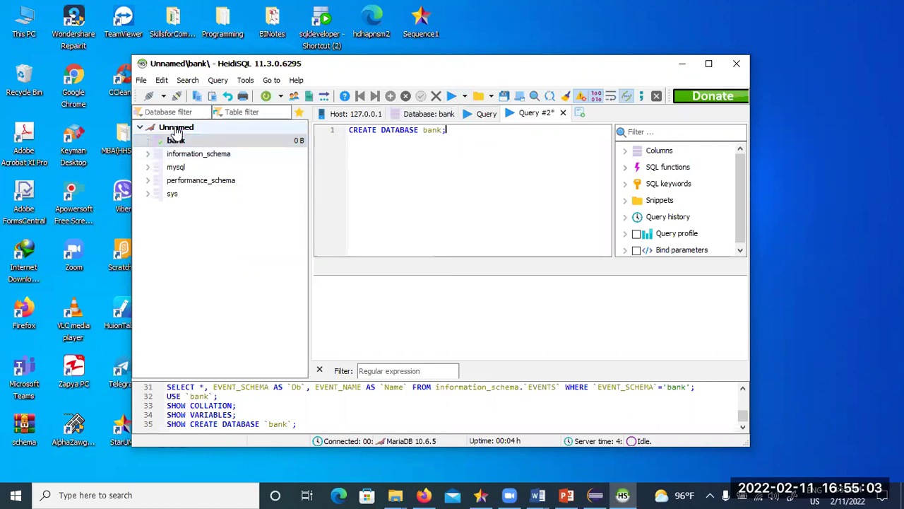
- From the bank database's context menu, choose Create new > Table
{"action": "right_click", "coordinate": [176, 129]}
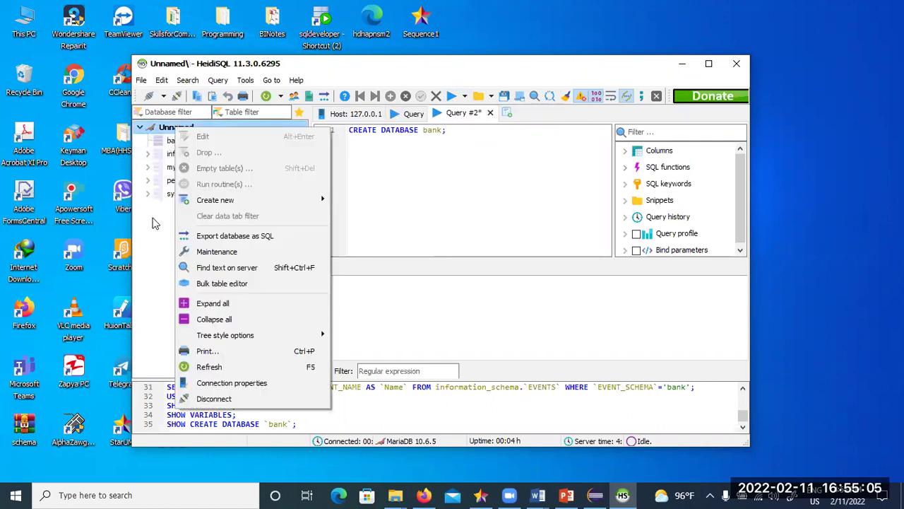
{"action": "left_click", "coordinate": [151, 222]}
{"action": "right_click", "coordinate": [176, 143]}
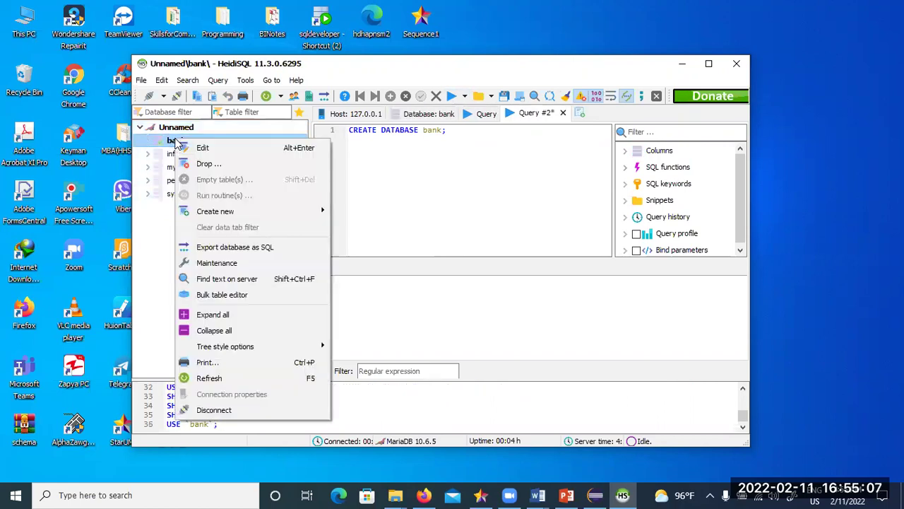
{"action": "mouse_move", "coordinate": [214, 212]}
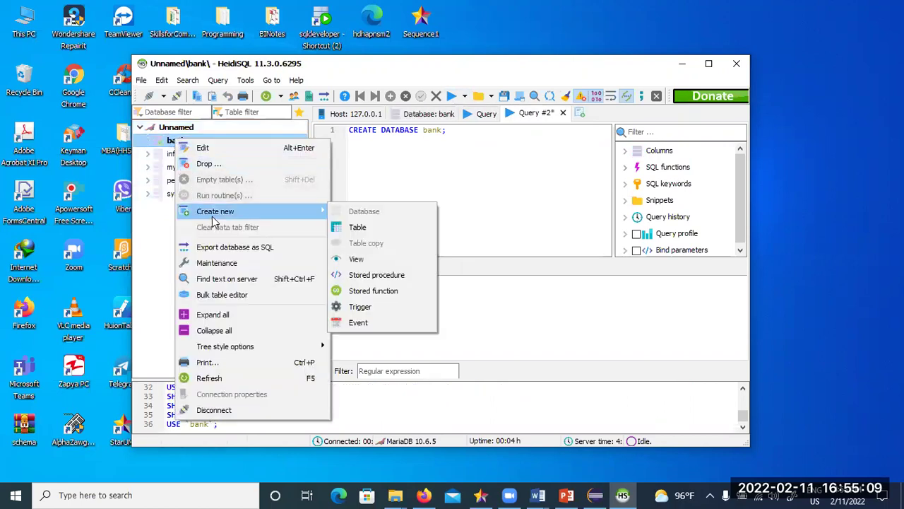
{"action": "left_click", "coordinate": [377, 230]}
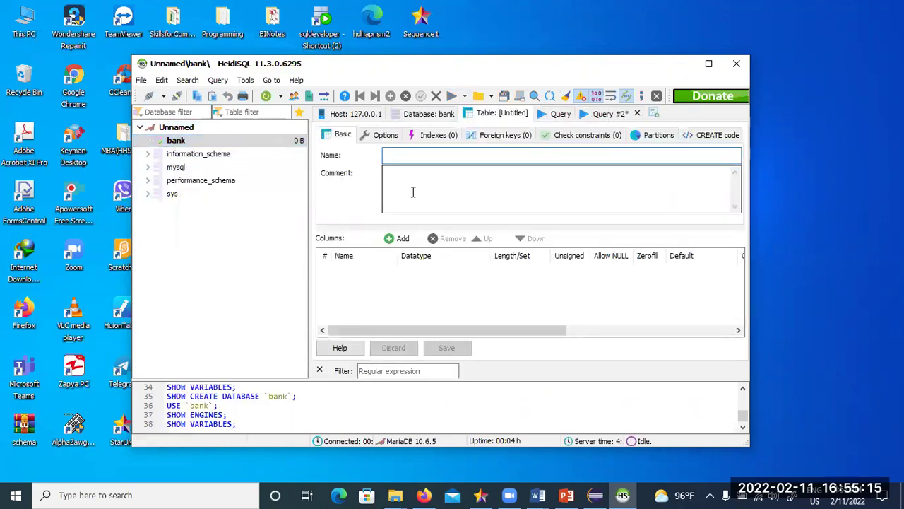
- Name the new table customer and add a customer_id INT column
{"action": "type", "text": "cu"}
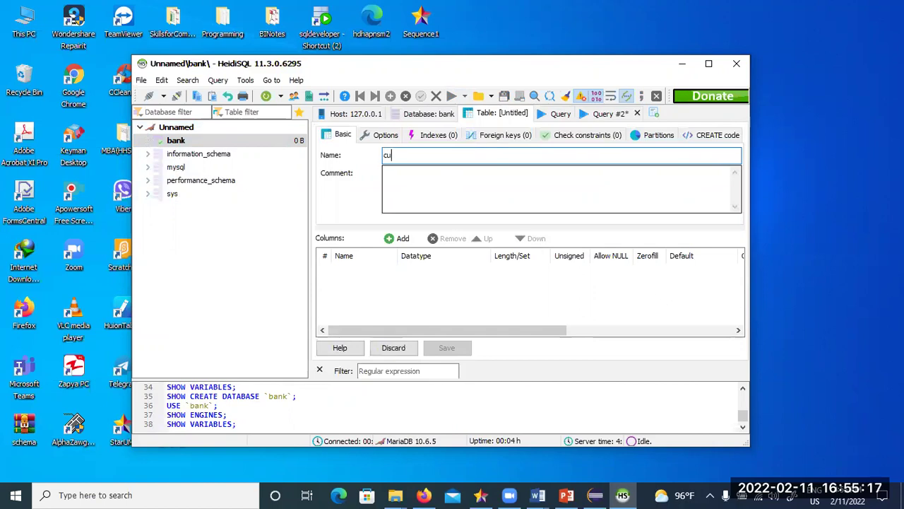
{"action": "type", "text": "stomer"}
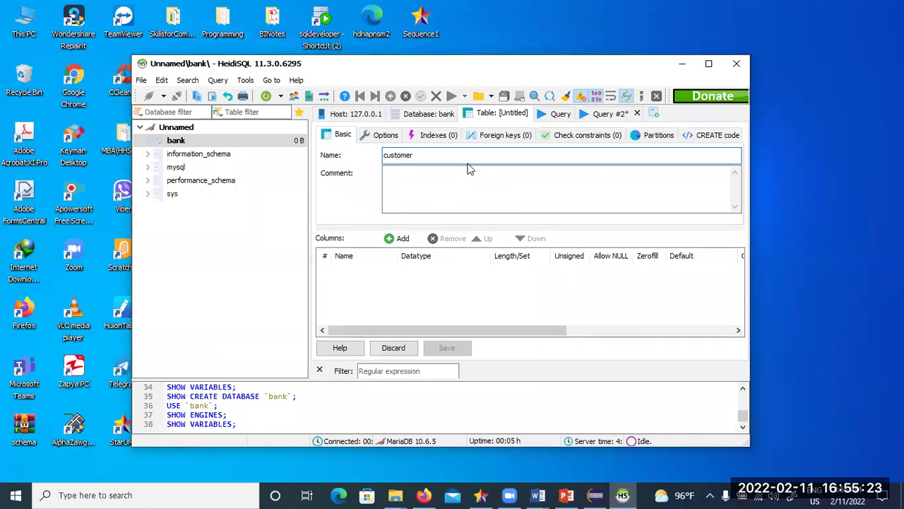
{"action": "left_click", "coordinate": [390, 239]}
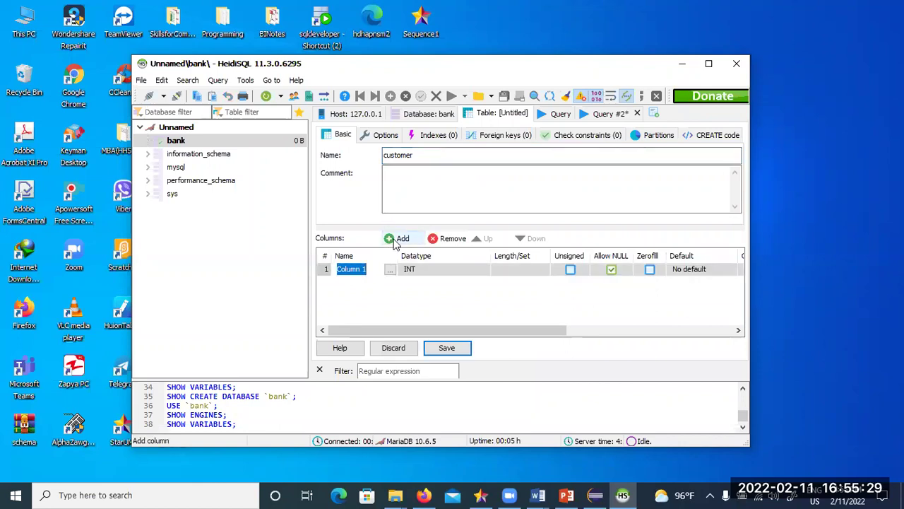
{"action": "left_click", "coordinate": [368, 269]}
{"action": "double_click", "coordinate": [361, 269]}
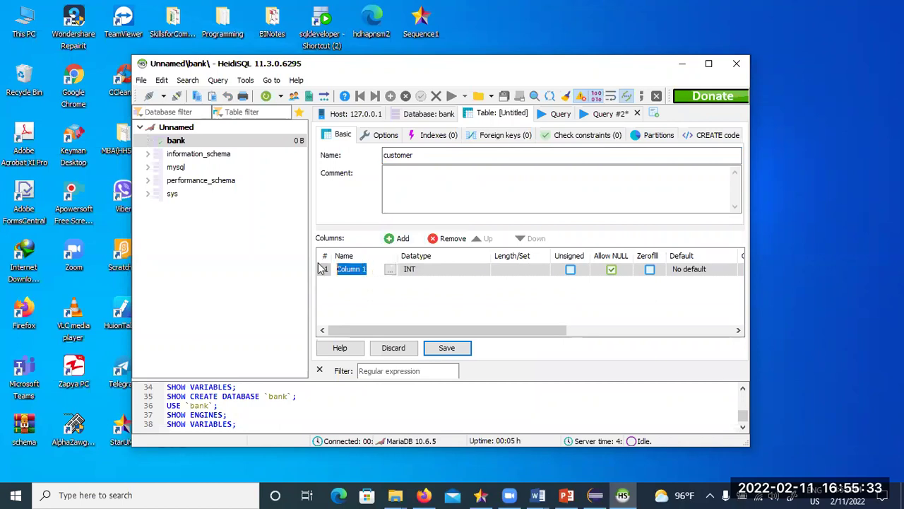
{"action": "type", "text": "customer_id"}
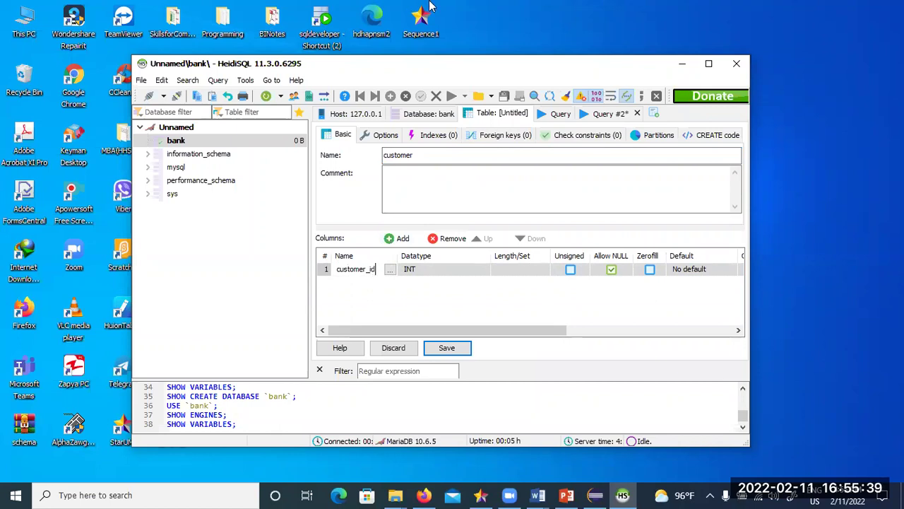
{"action": "left_click", "coordinate": [347, 286]}
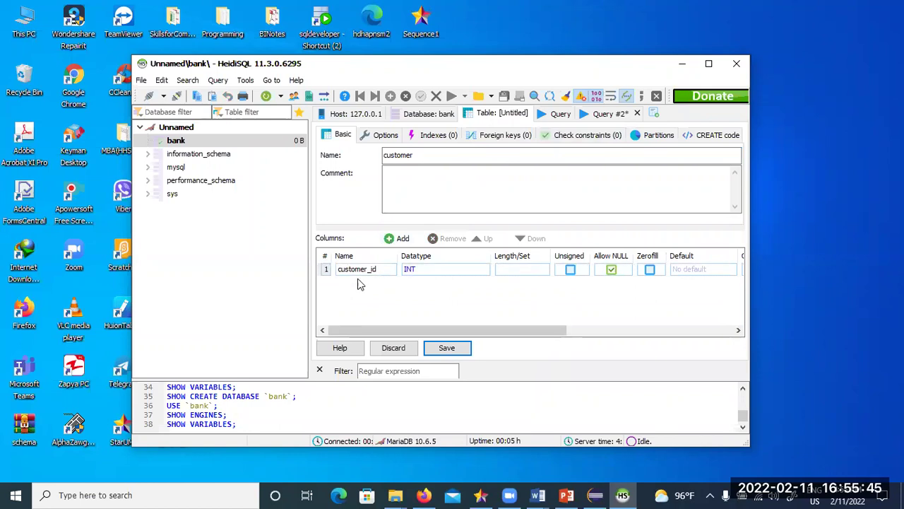
- Add a customer_name VARCHAR(100) column and save the customer table
{"action": "left_click", "coordinate": [394, 241]}
{"action": "type", "text": "customer_name"}
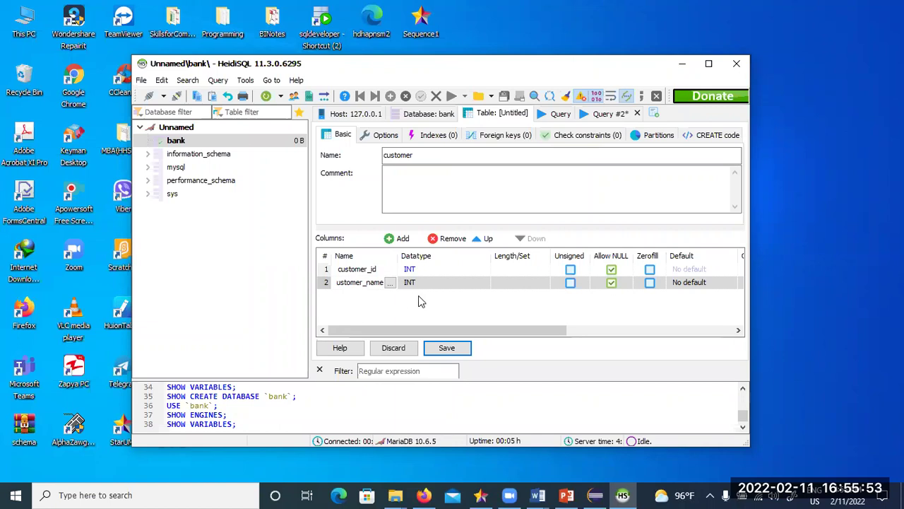
{"action": "left_click", "coordinate": [433, 282]}
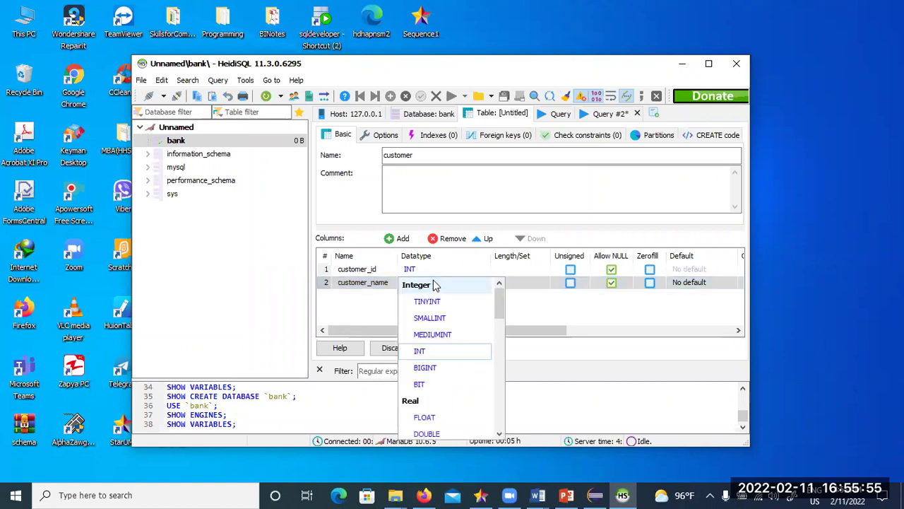
{"action": "left_click", "coordinate": [433, 281]}
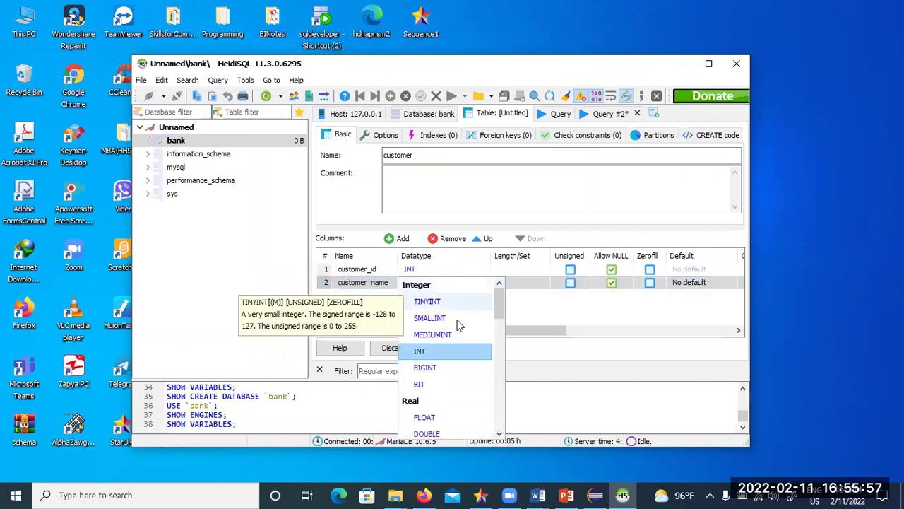
{"action": "left_click_drag", "start_coordinate": [499, 309], "coordinate": [493, 337]}
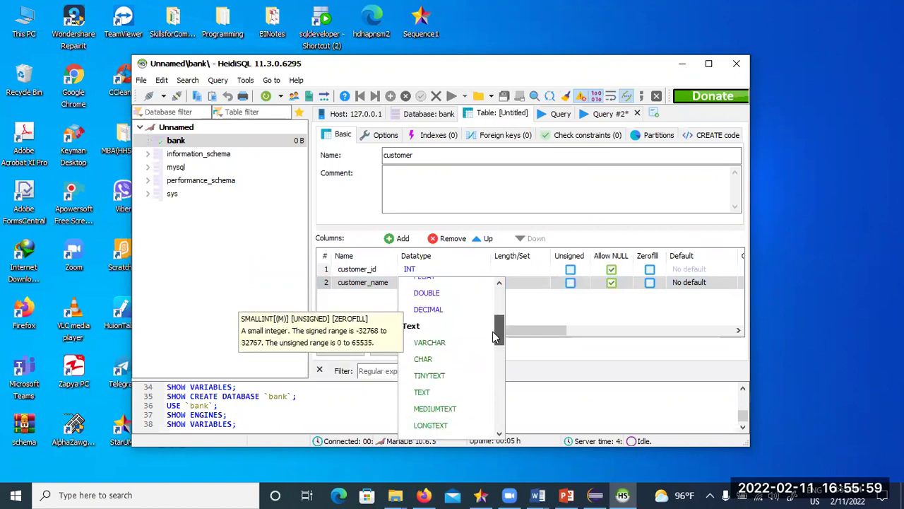
{"action": "left_click", "coordinate": [431, 342]}
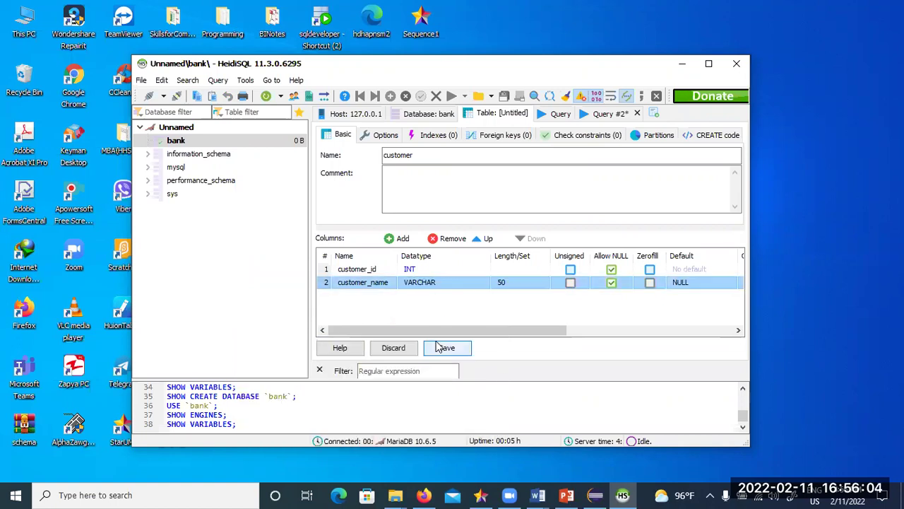
{"action": "left_click", "coordinate": [509, 283]}
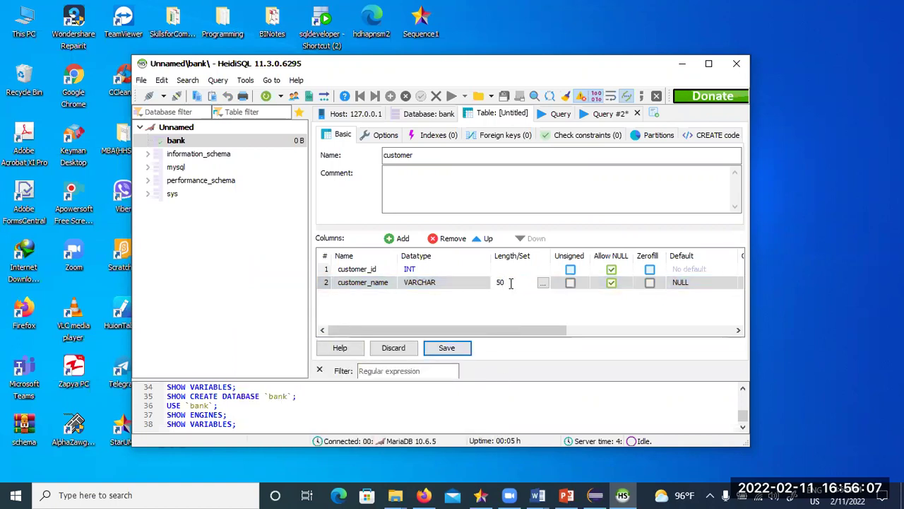
{"action": "double_click", "coordinate": [509, 283]}
{"action": "type", "text": "100"}
{"action": "left_click", "coordinate": [512, 314]}
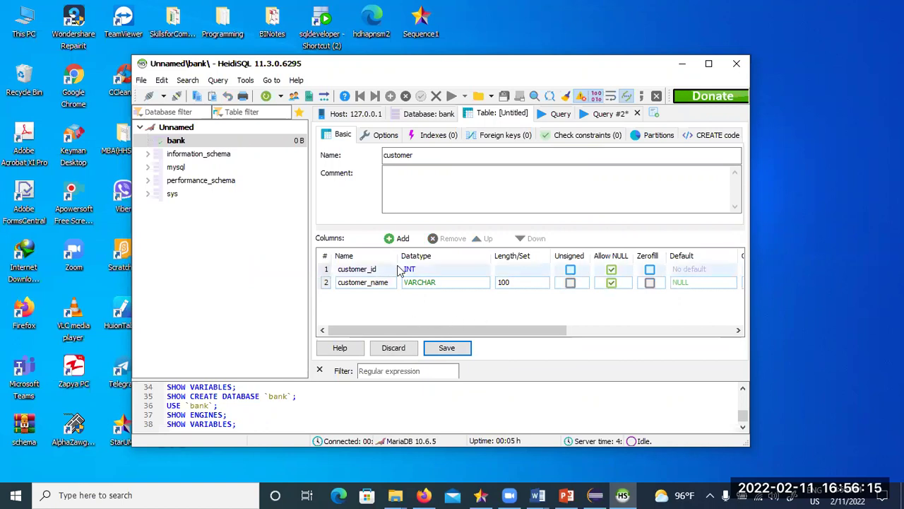
{"action": "left_click", "coordinate": [447, 349]}
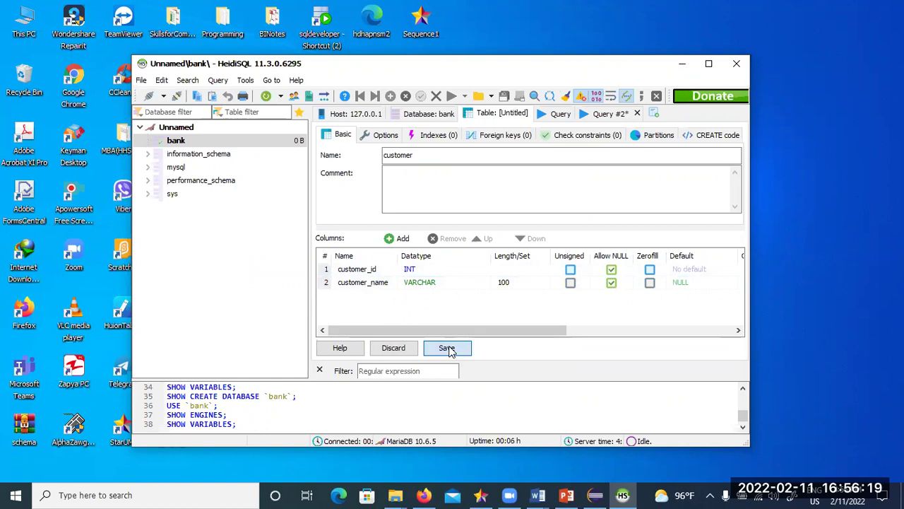
{"action": "left_click", "coordinate": [447, 348]}
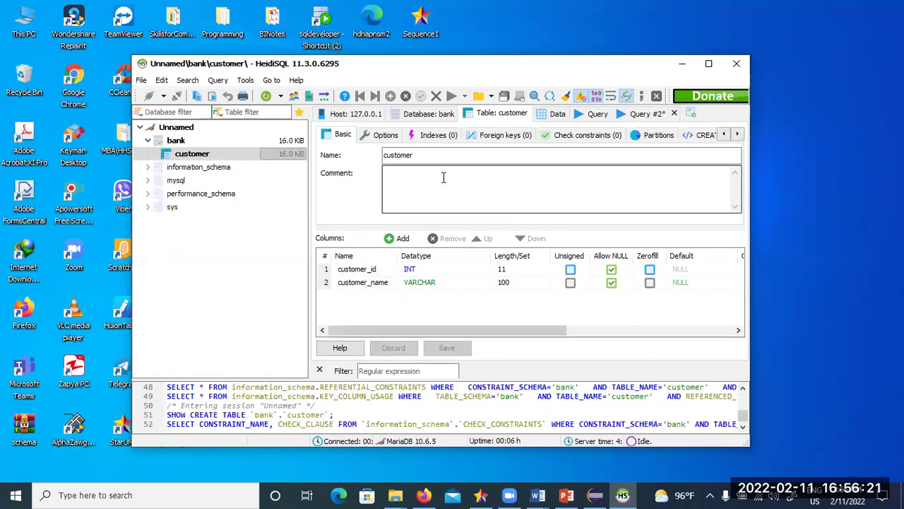
- Select the customer table, discard the unsaved Query #2, and view its empty Data tab
{"action": "left_click", "coordinate": [148, 141]}
{"action": "left_click", "coordinate": [148, 141]}
{"action": "left_click", "coordinate": [191, 154]}
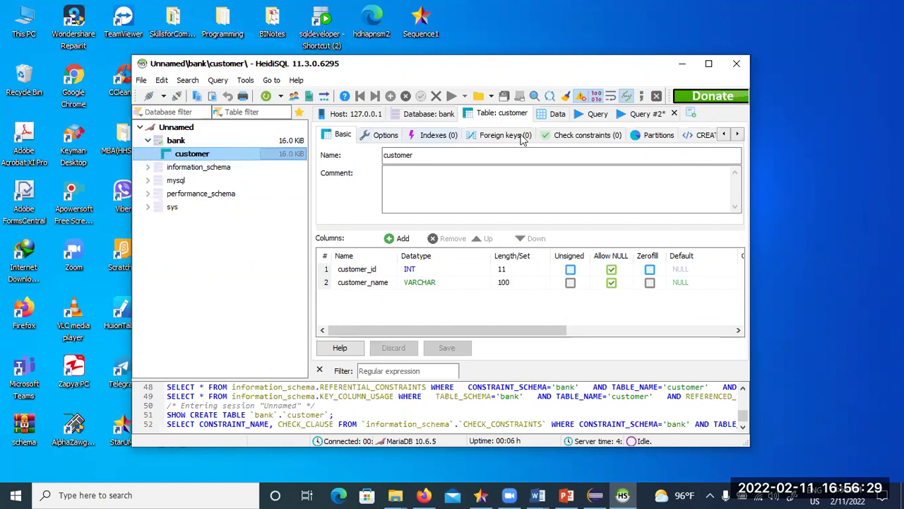
{"action": "left_click", "coordinate": [673, 113]}
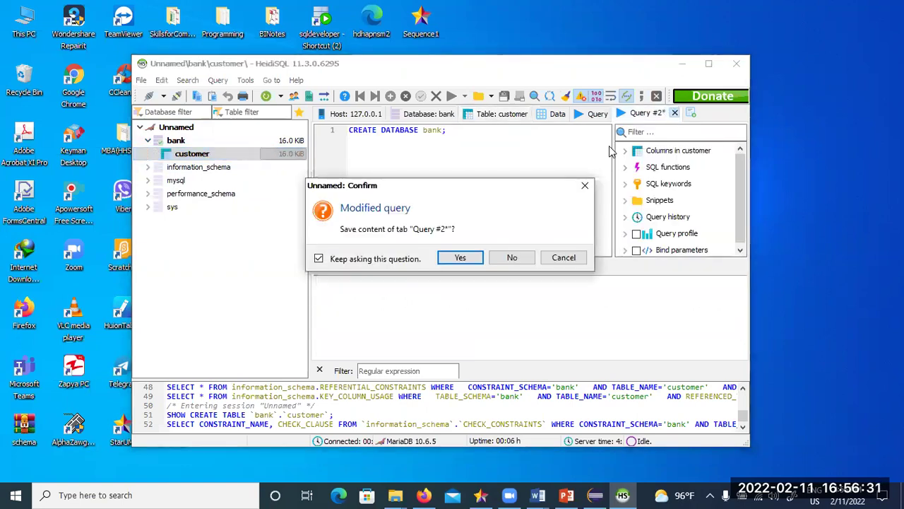
{"action": "left_click", "coordinate": [512, 257]}
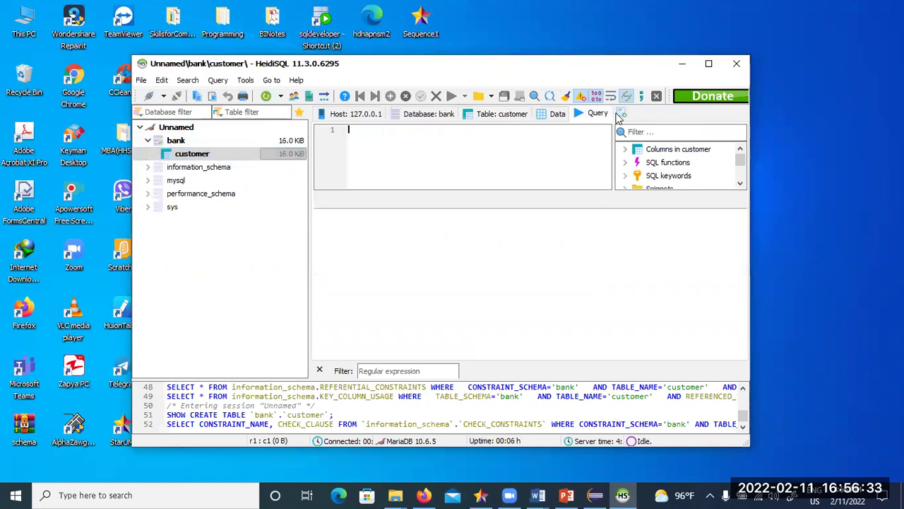
{"action": "left_click", "coordinate": [555, 114]}
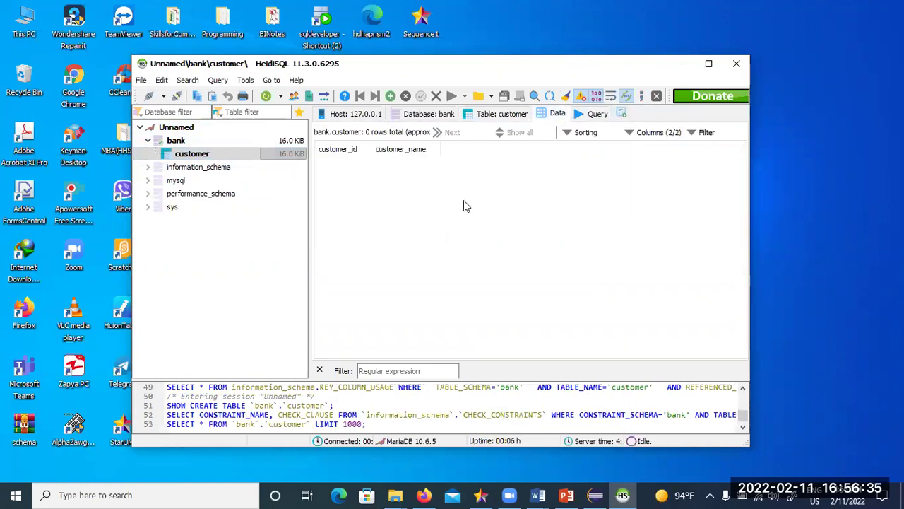
- Insert a new empty row into the customer table's data grid
{"action": "left_click", "coordinate": [197, 156]}
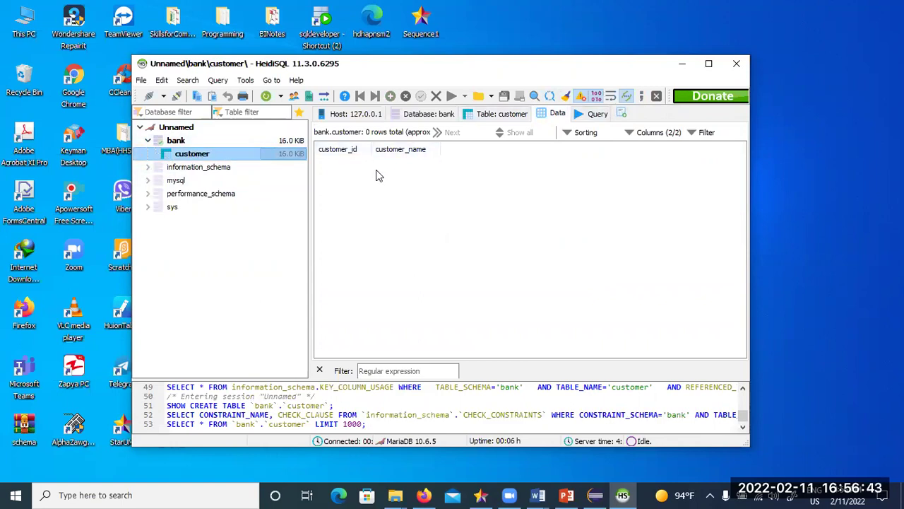
{"action": "right_click", "coordinate": [338, 176]}
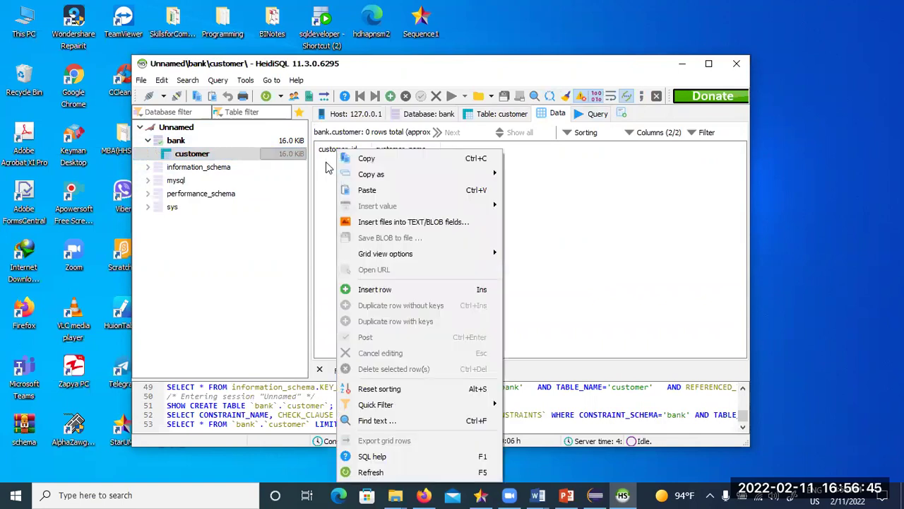
{"action": "left_click", "coordinate": [582, 203]}
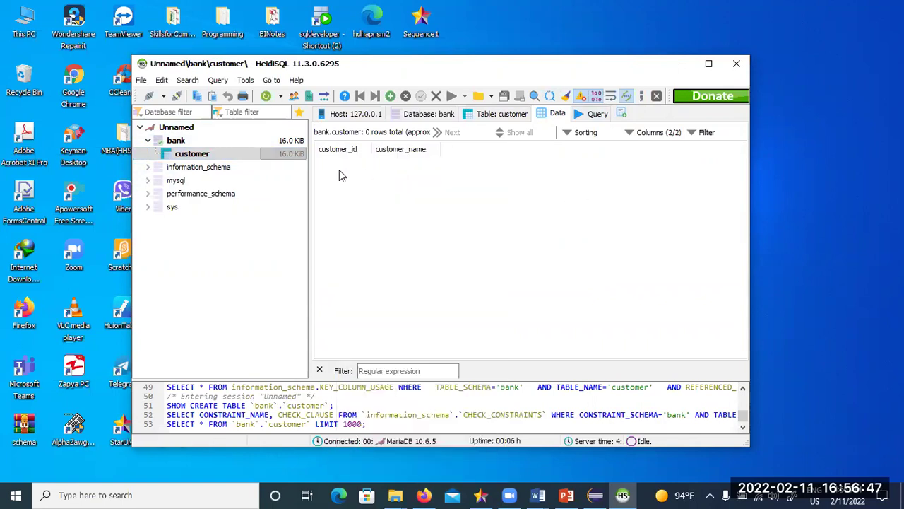
{"action": "right_click", "coordinate": [339, 175]}
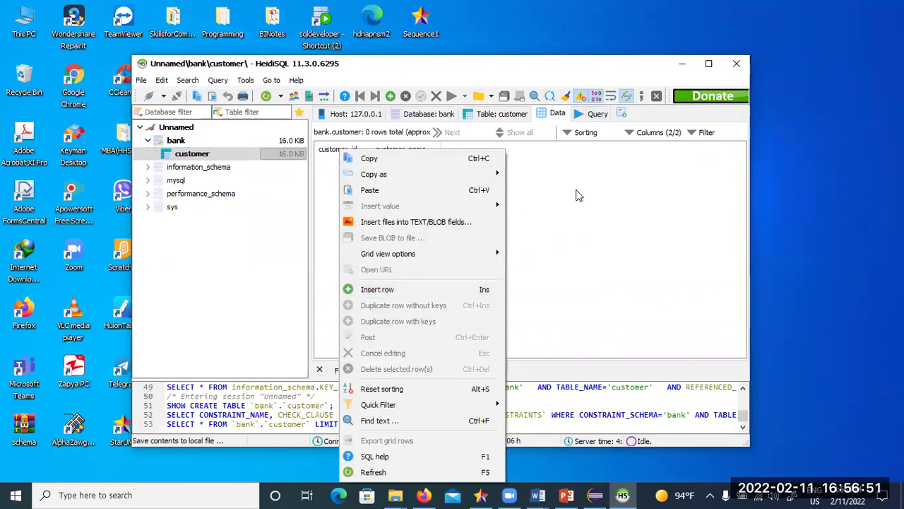
{"action": "left_click", "coordinate": [556, 113]}
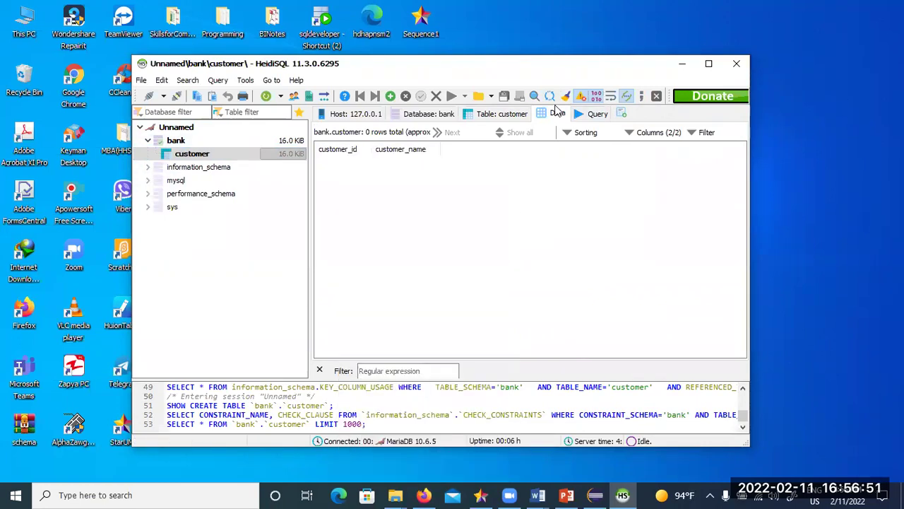
{"action": "left_click", "coordinate": [225, 156]}
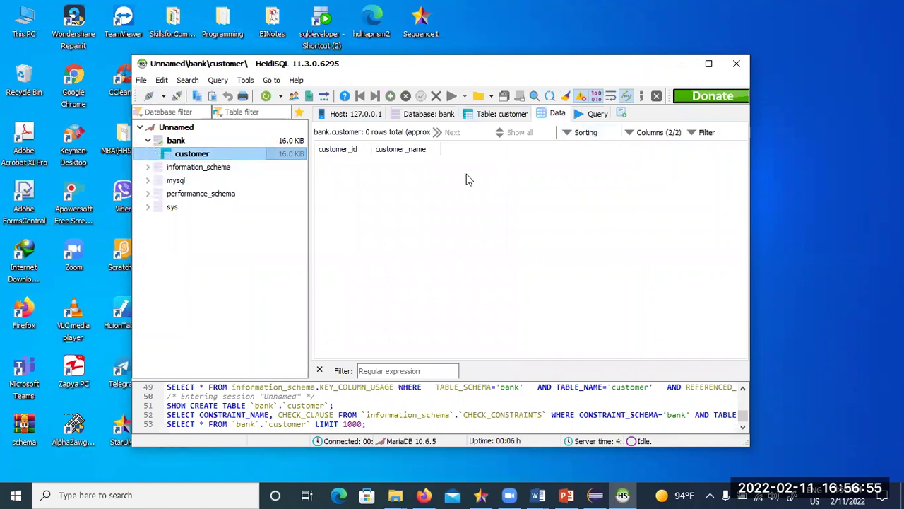
{"action": "right_click", "coordinate": [466, 203]}
{"action": "left_click", "coordinate": [501, 289]}
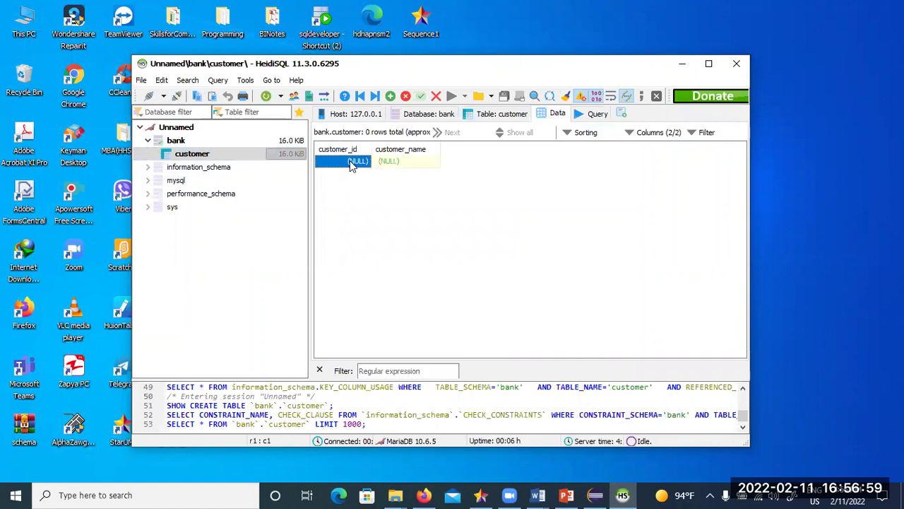
- Enter customer_id 1 and the customer's name, then commit the row
{"action": "double_click", "coordinate": [350, 162]}
{"action": "type", "text": "1"}
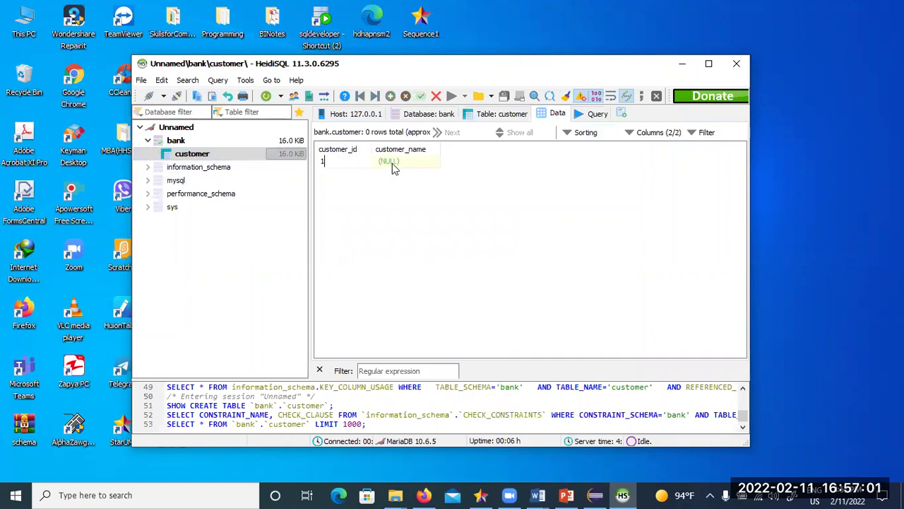
{"action": "double_click", "coordinate": [393, 163]}
{"action": "type", "text": "Ohnma"}
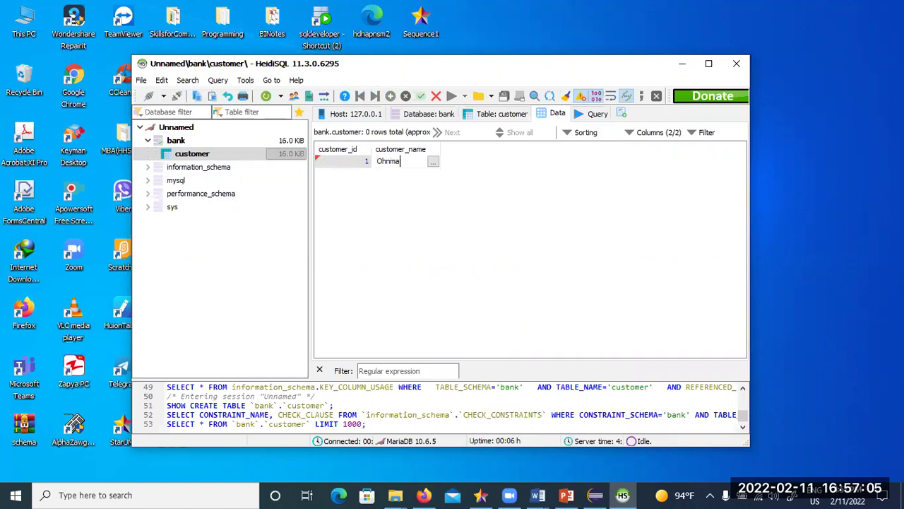
{"action": "type", "text": "r"}
{"action": "key", "text": "Return"}
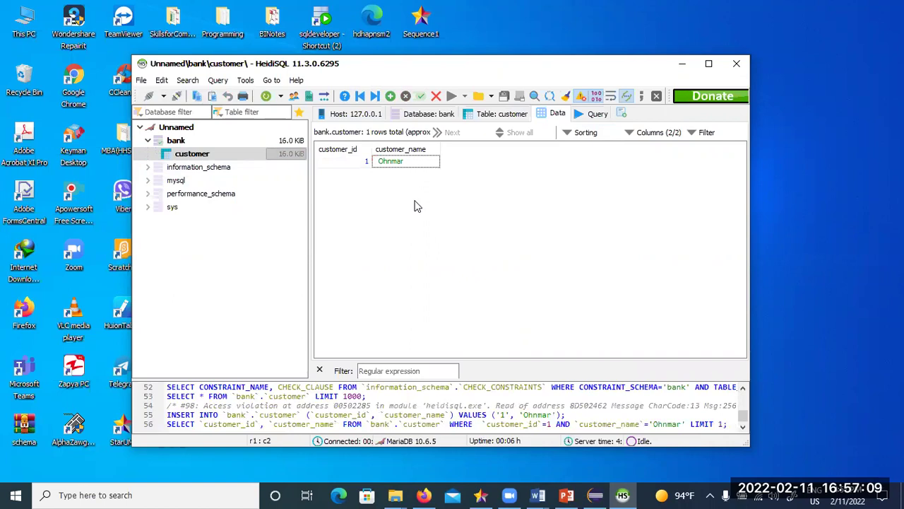
- Enlarge the query editor and enter SELECT * FROM customer;
{"action": "left_click", "coordinate": [357, 162]}
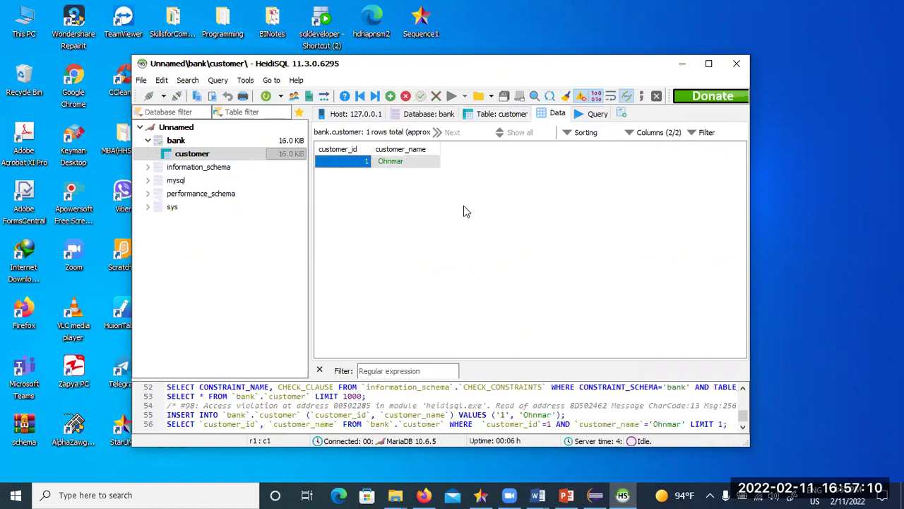
{"action": "left_click", "coordinate": [593, 116]}
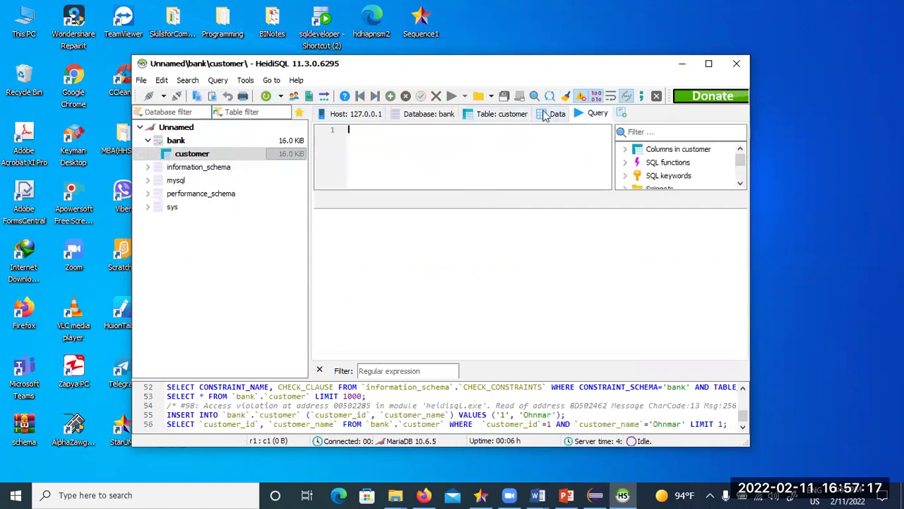
{"action": "left_click", "coordinate": [566, 116]}
{"action": "left_click", "coordinate": [592, 115]}
{"action": "left_click_drag", "start_coordinate": [493, 192], "coordinate": [491, 317]}
{"action": "type", "text": "SELECT * F"}
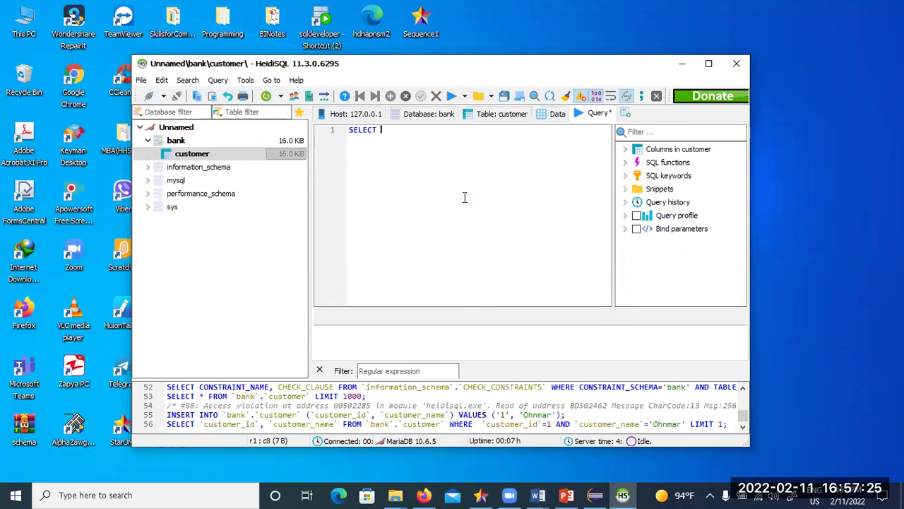
{"action": "type", "text": "ROM customer;"}
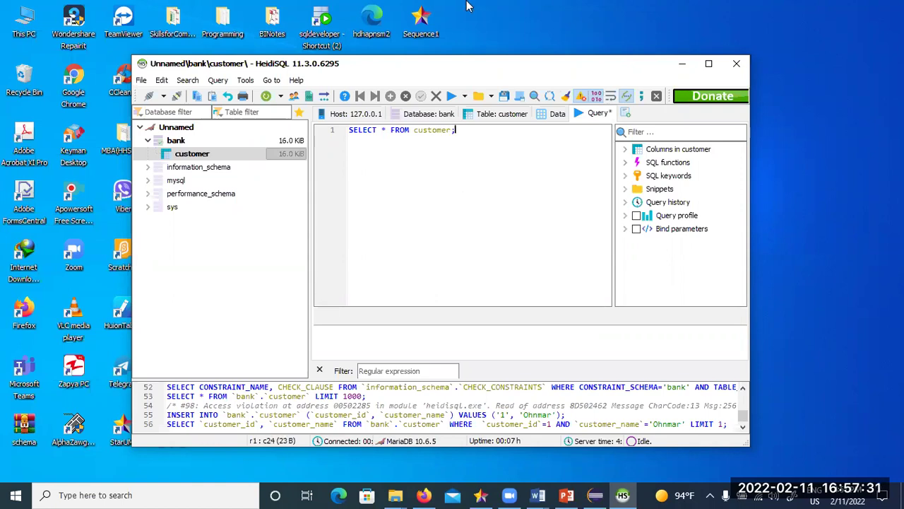
- Run the query to list the single customer row and resize the results area
{"action": "left_click_drag", "start_coordinate": [503, 140], "coordinate": [349, 138]}
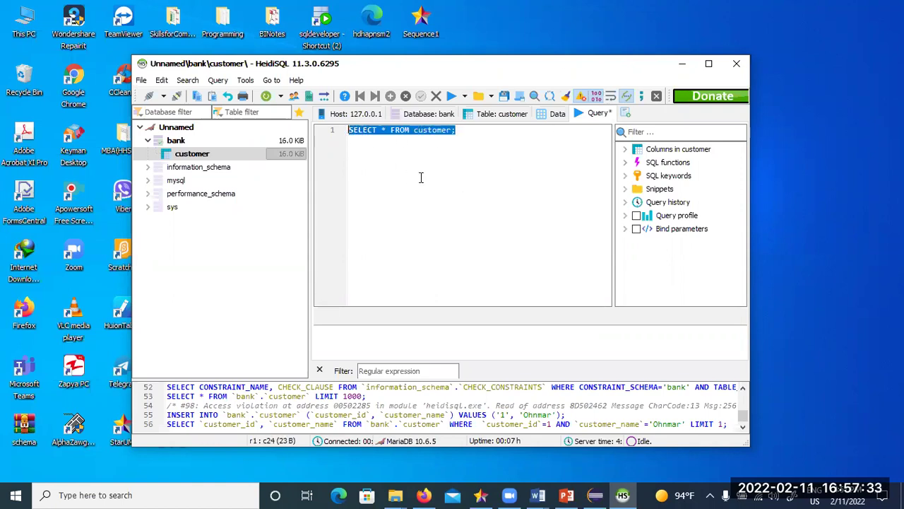
{"action": "left_click", "coordinate": [421, 176]}
{"action": "double_click", "coordinate": [370, 130]}
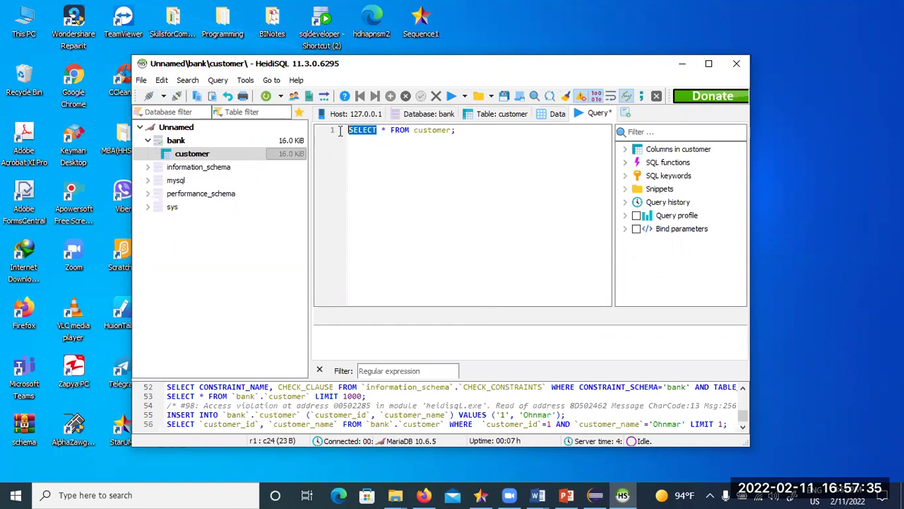
{"action": "double_click", "coordinate": [384, 130]}
{"action": "double_click", "coordinate": [400, 130]}
{"action": "left_click_drag", "start_coordinate": [414, 130], "coordinate": [451, 131]}
{"action": "left_click", "coordinate": [452, 130]}
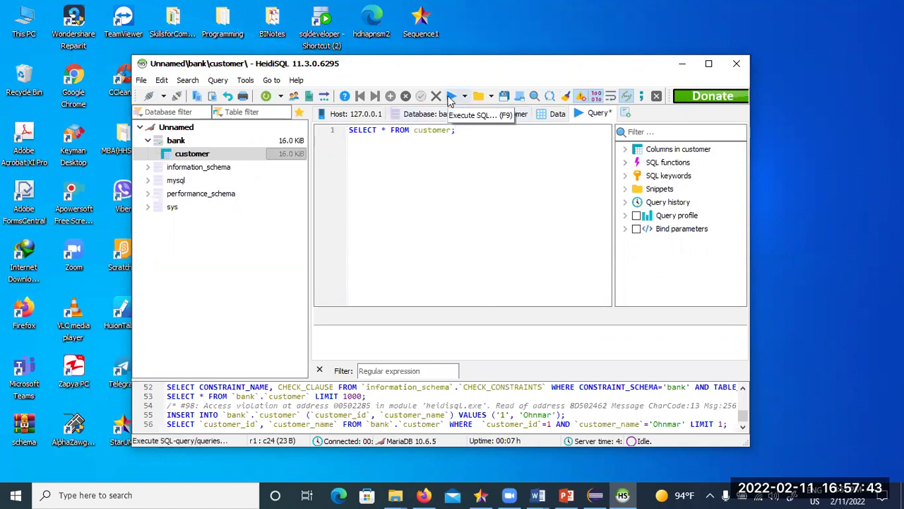
{"action": "left_click", "coordinate": [450, 97]}
{"action": "left_click_drag", "start_coordinate": [427, 309], "coordinate": [438, 255]}
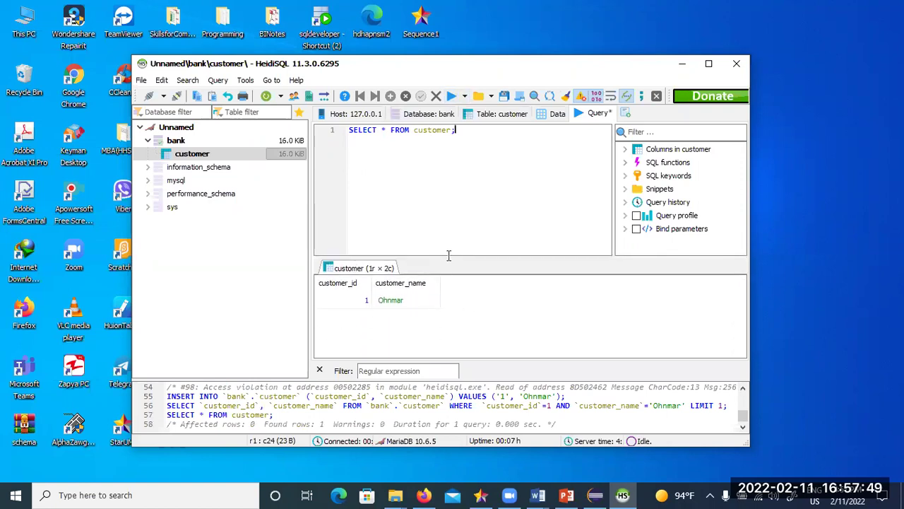
{"action": "left_click_drag", "start_coordinate": [450, 257], "coordinate": [452, 284]}
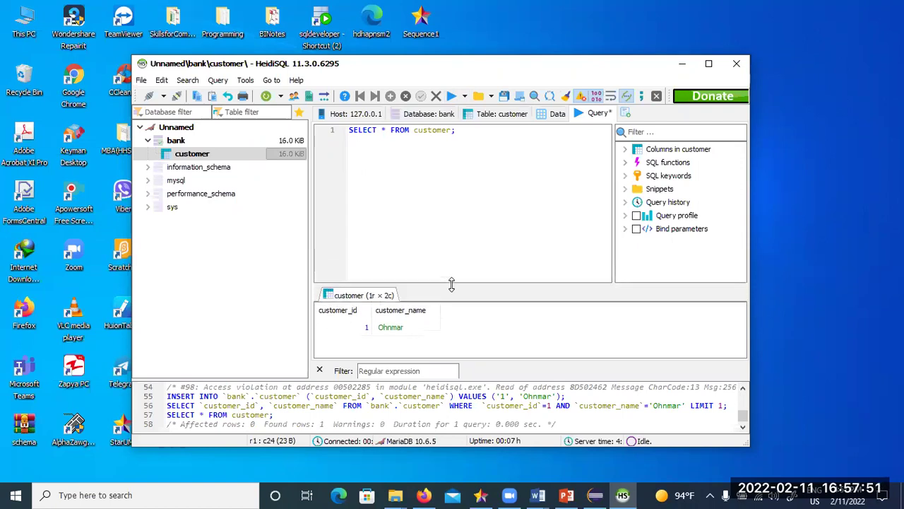